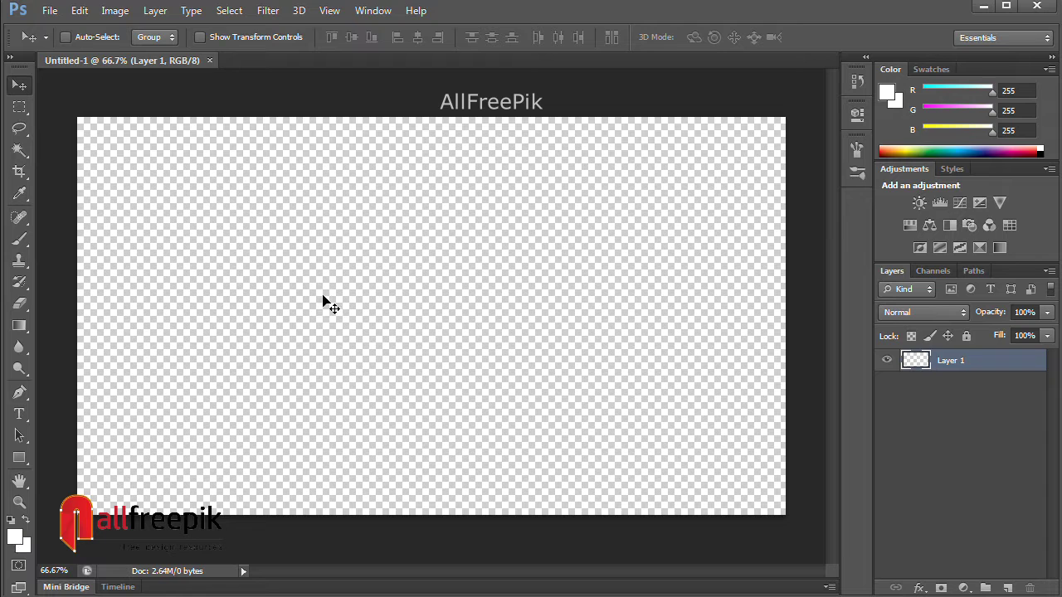
Set the foreground colour to grey #949393 and fill Layer 1 with it at 100% opacity in Normal mode.
left_click(15, 538)
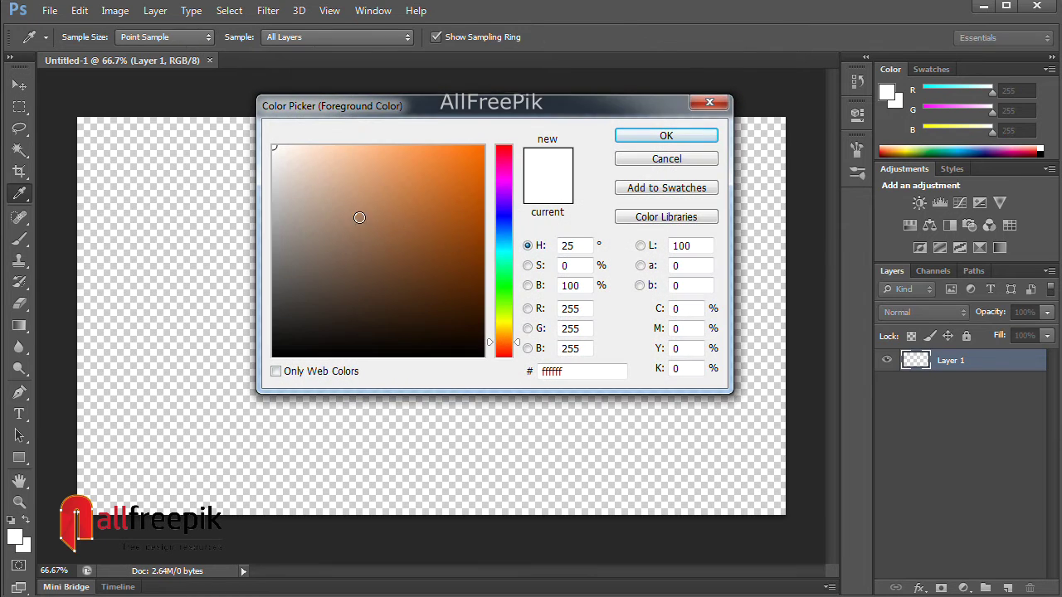
left_click_drag(279, 214, 276, 235)
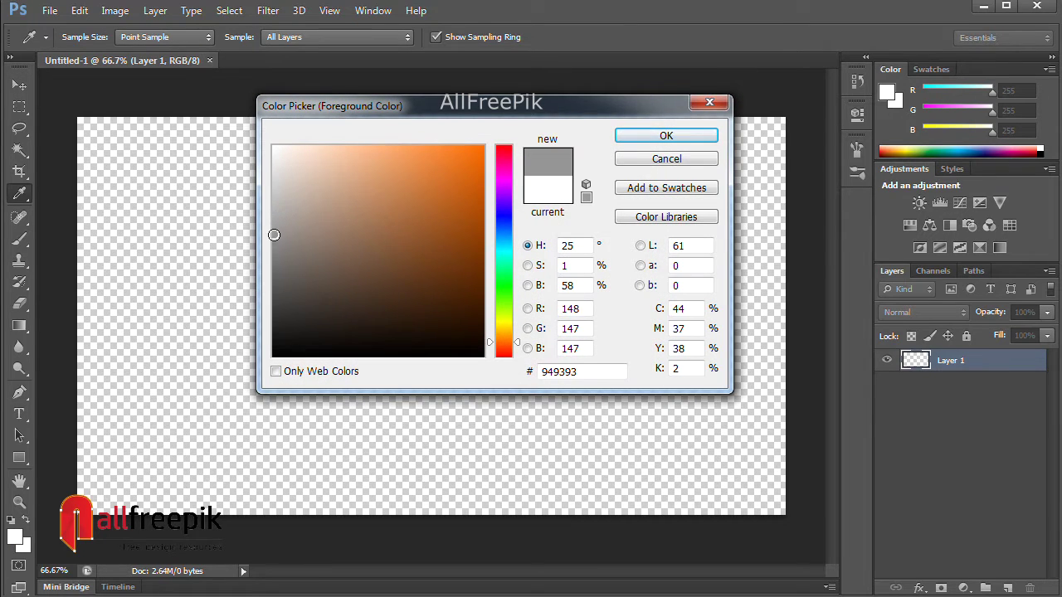
left_click(706, 137)
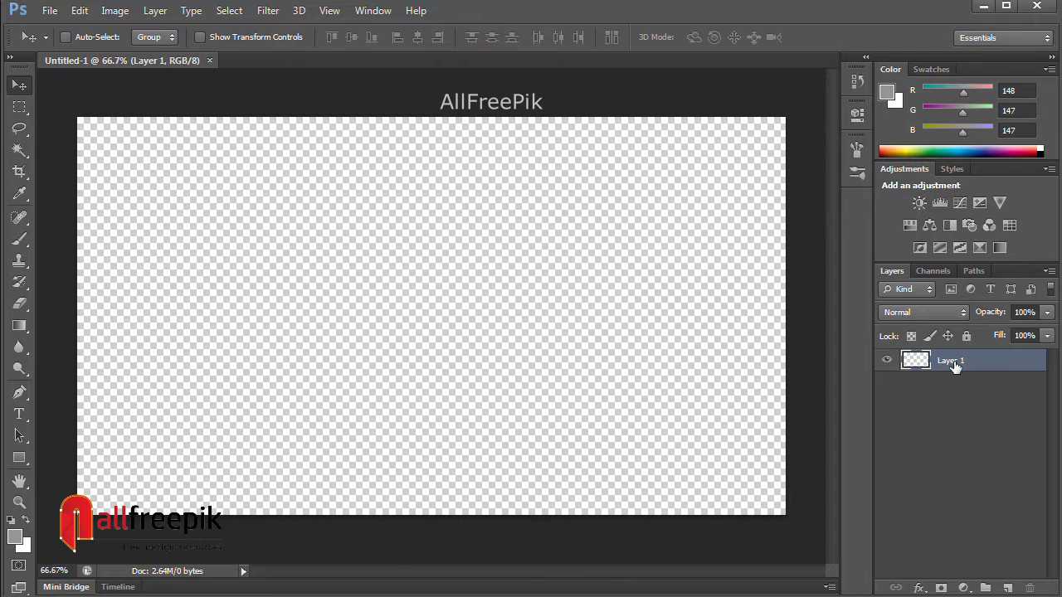
left_click(80, 10)
left_click(116, 230)
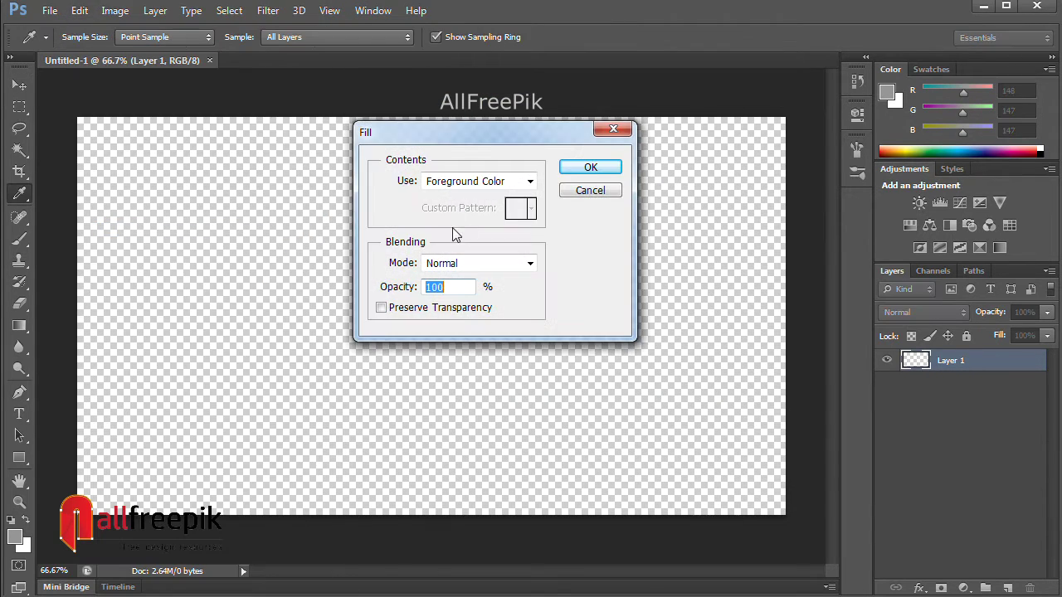
left_click(600, 172)
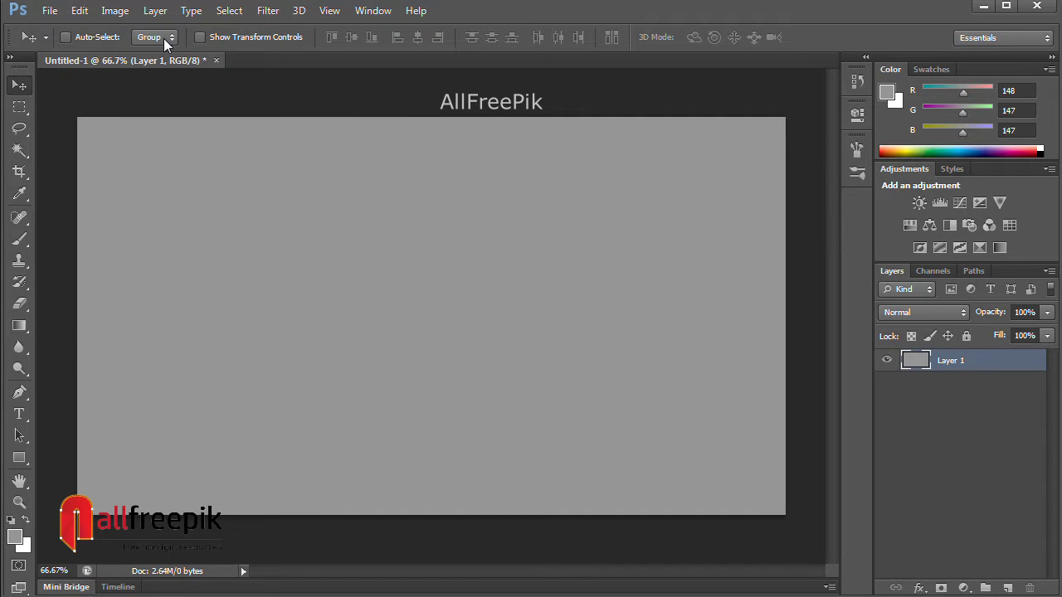
Apply Add Noise to Layer 1 with Uniform distribution and Monochromatic enabled, raising the amount close to its maximum.
left_click(266, 11)
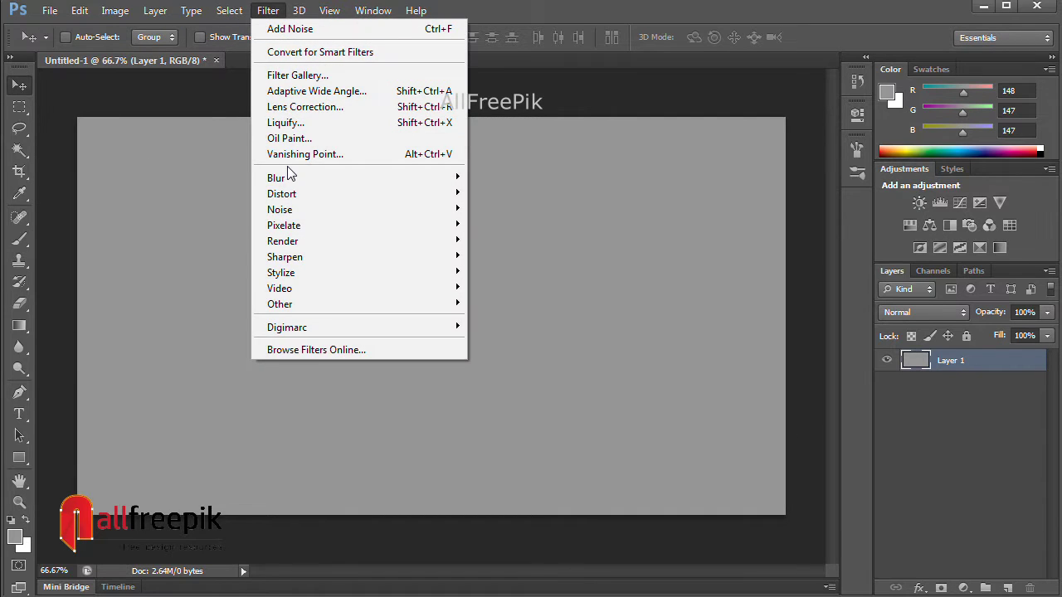
mouse_move(309, 212)
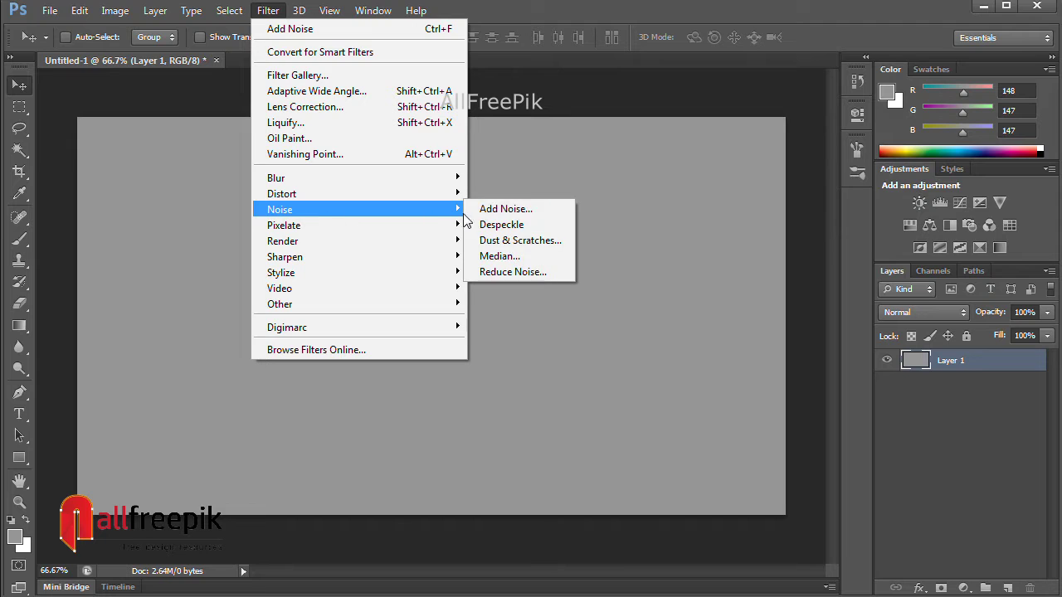
left_click(496, 210)
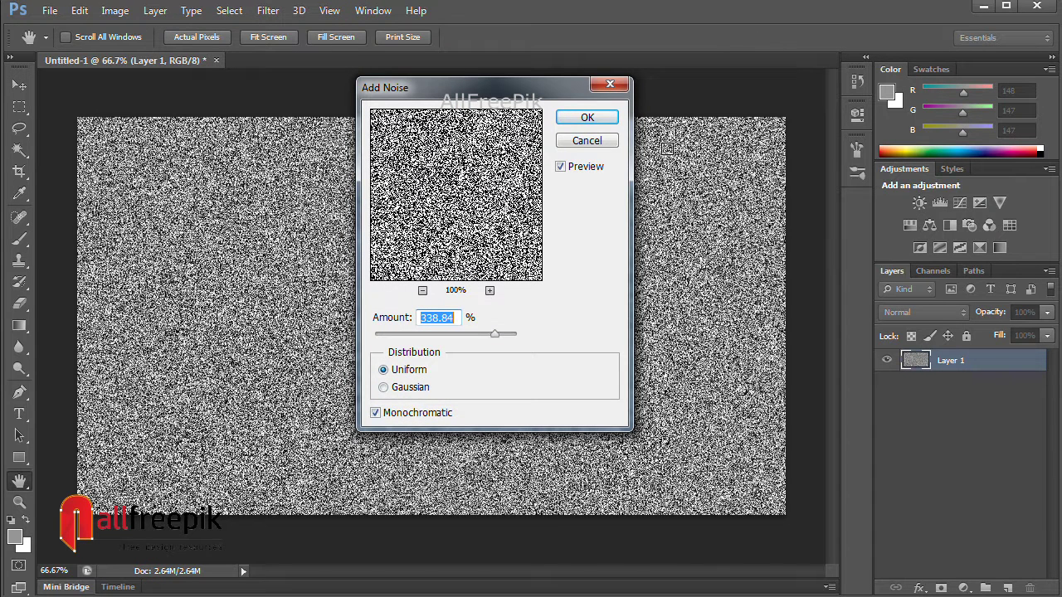
left_click_drag(496, 335, 511, 337)
left_click(587, 118)
Apply a Radial Blur to the noise layer with amount 100, the Spin method and Best quality.
left_click(267, 12)
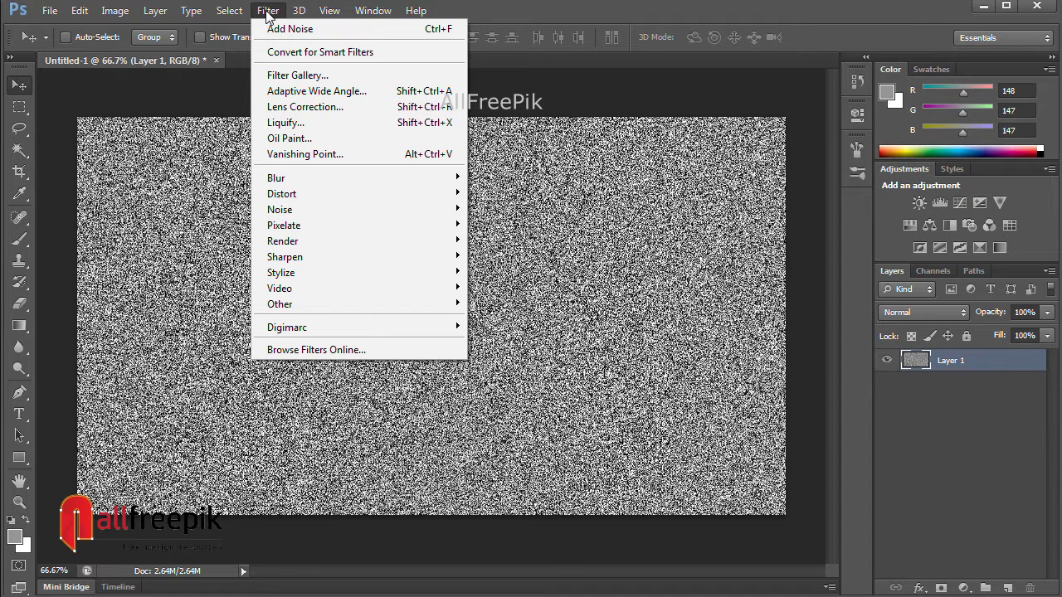
mouse_move(278, 178)
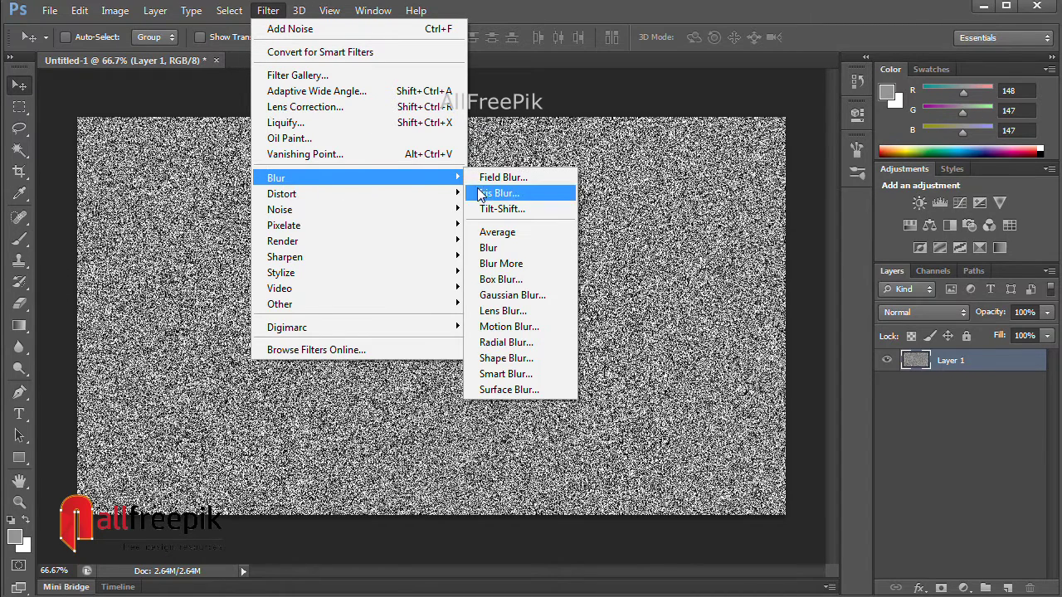
left_click(528, 345)
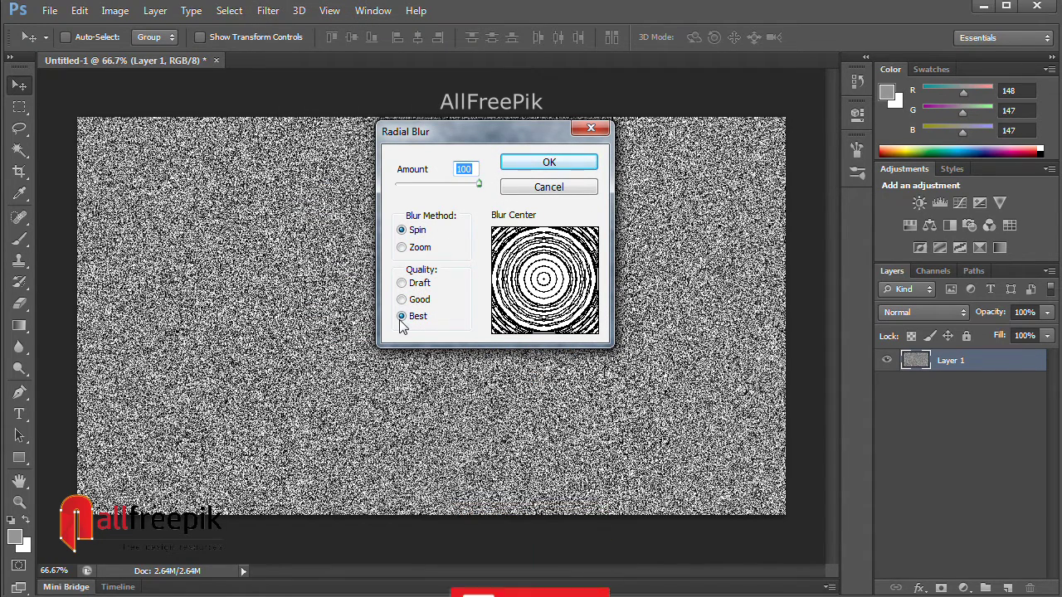
left_click(570, 165)
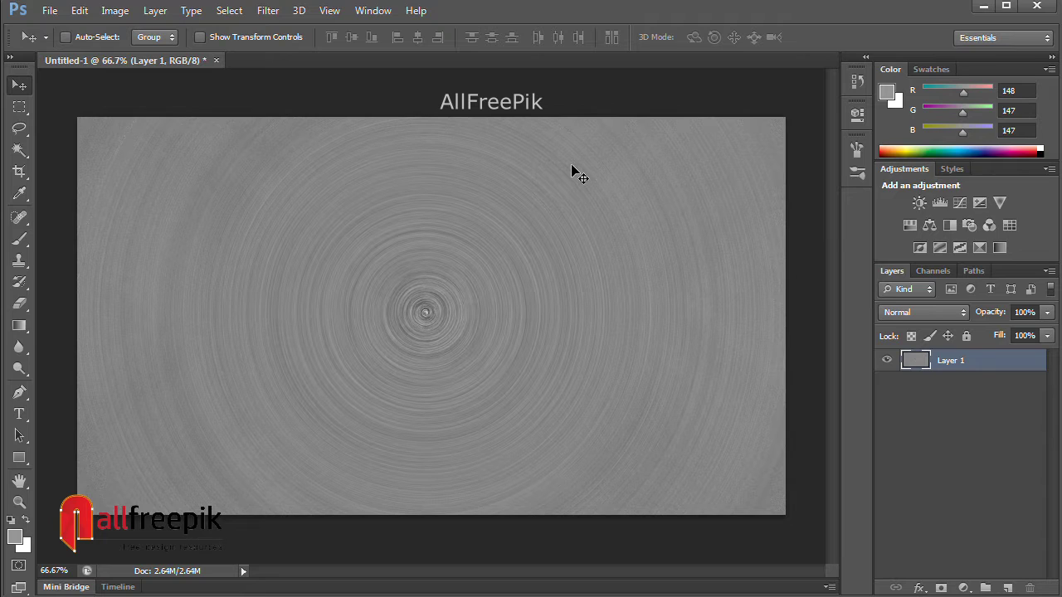
Add a Gradient Overlay effect to Layer 1 through its blending options.
right_click(983, 362)
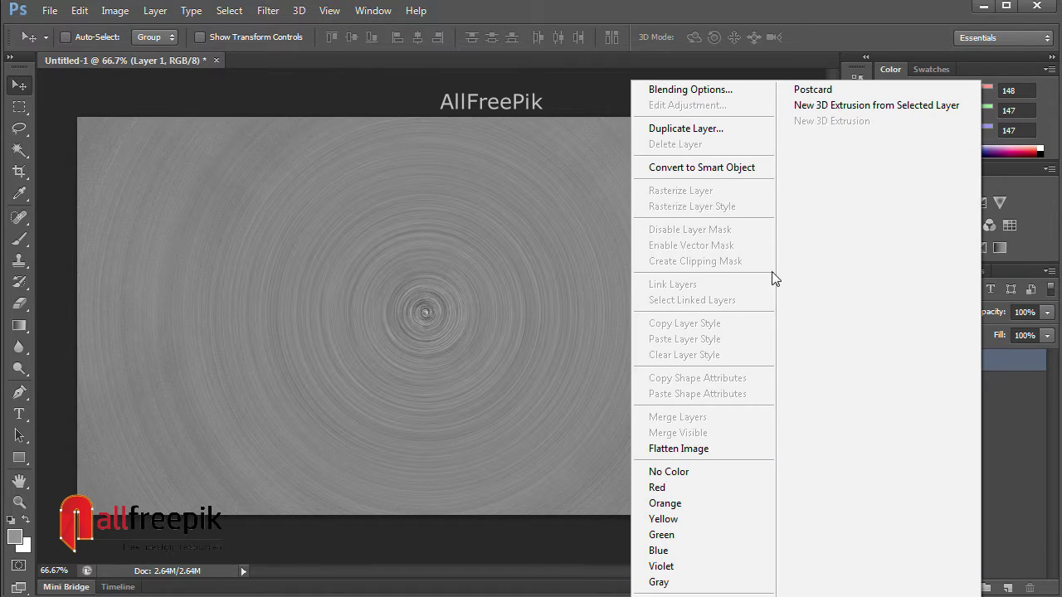
left_click(704, 91)
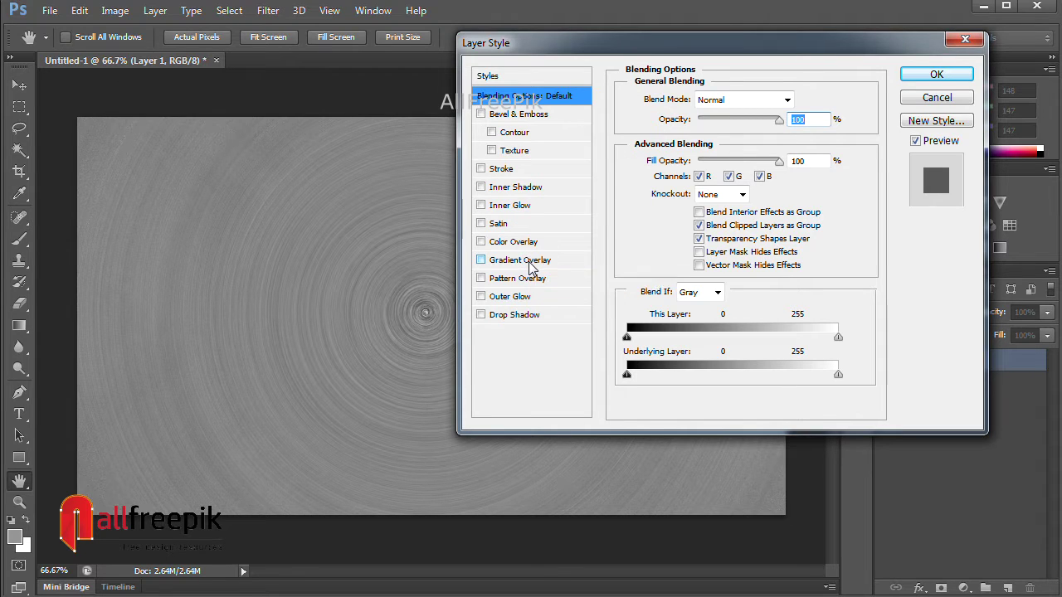
left_click(530, 266)
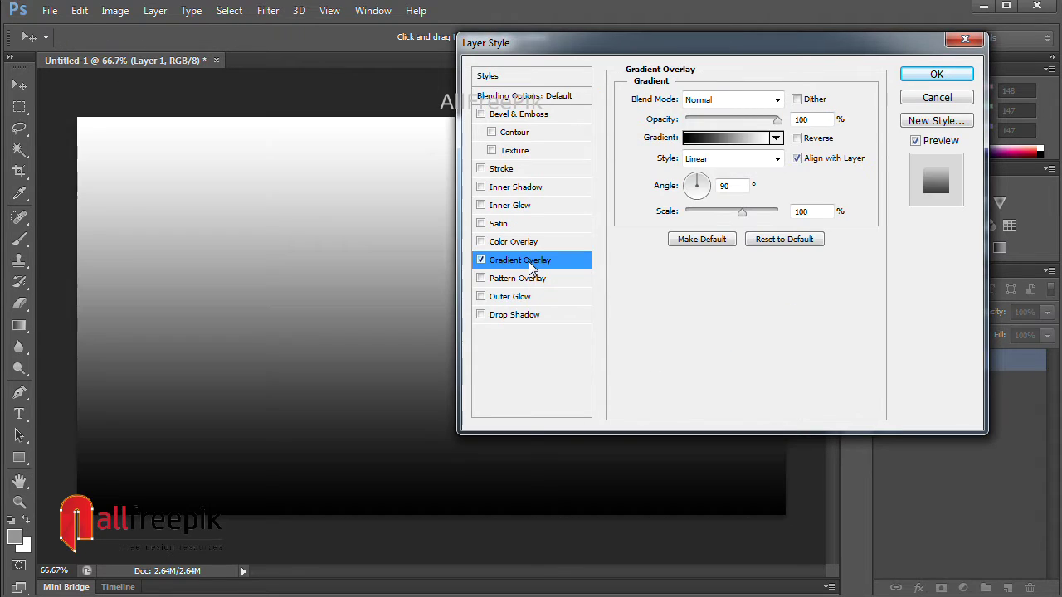
Edit the overlay's black-to-white gradient by adding a grey #7c7979 colour stop at 12% near the black end.
left_click(728, 139)
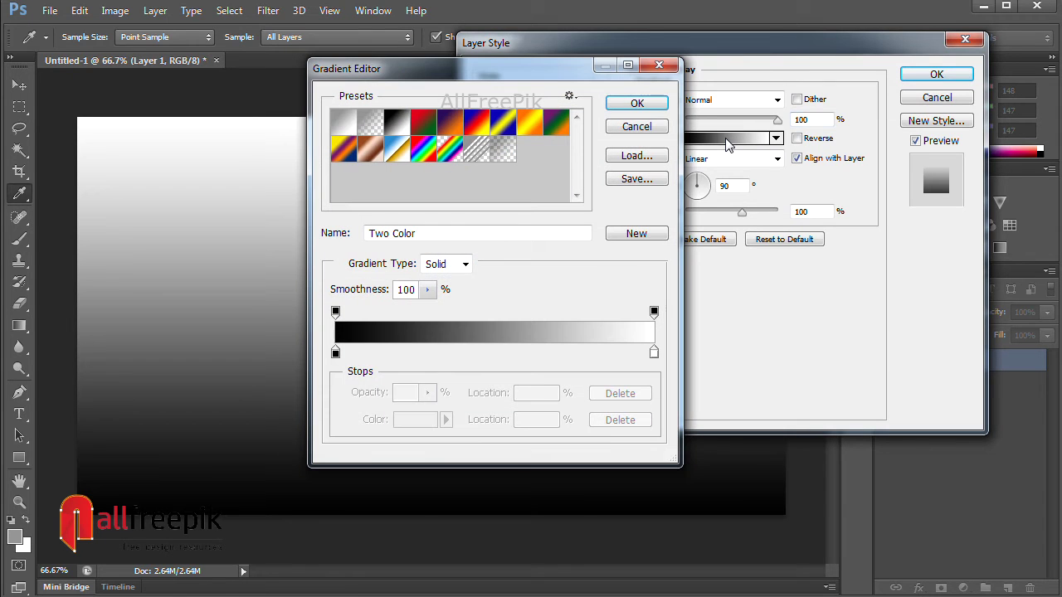
left_click(336, 354)
mouse_move(337, 354)
left_mouse_down()
mouse_move(350, 355)
mouse_move(335, 355)
left_mouse_up()
left_click_drag(411, 355, 467, 355)
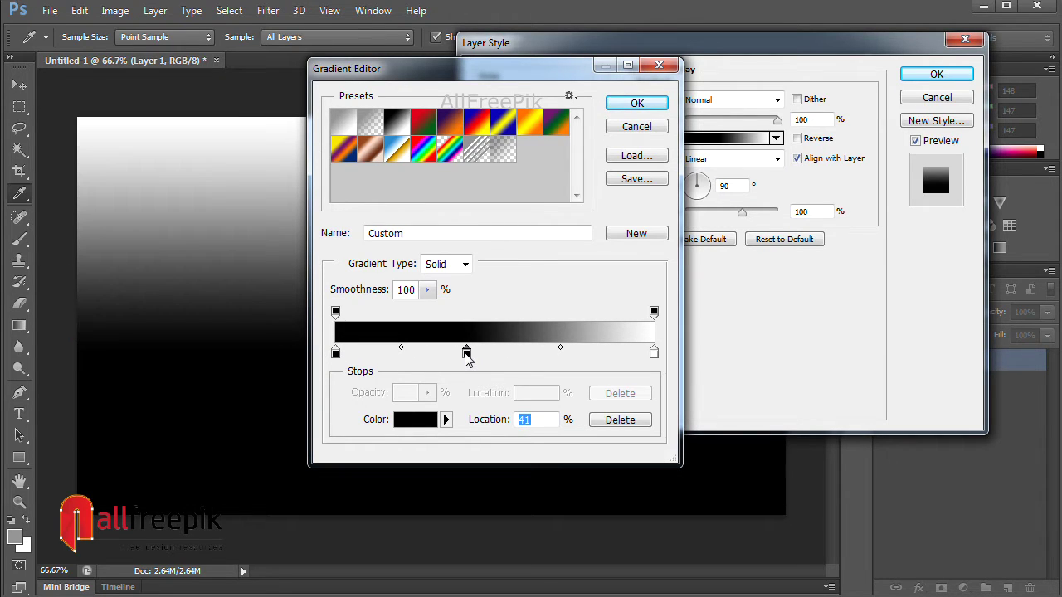
left_click_drag(468, 355, 457, 356)
left_click(446, 420)
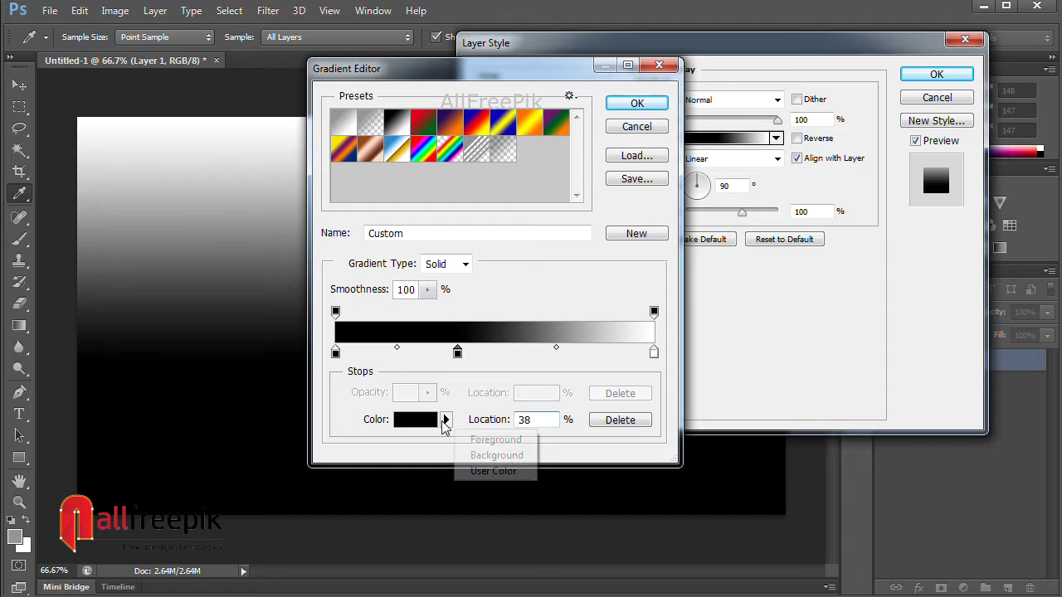
left_click(423, 421)
left_click(423, 421)
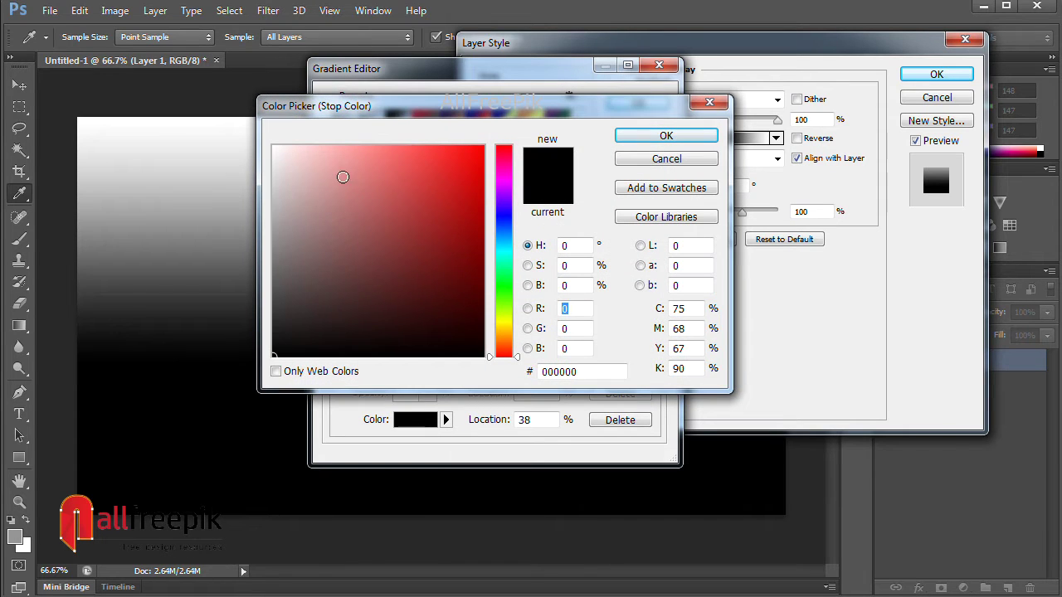
left_click(279, 254)
left_click(656, 135)
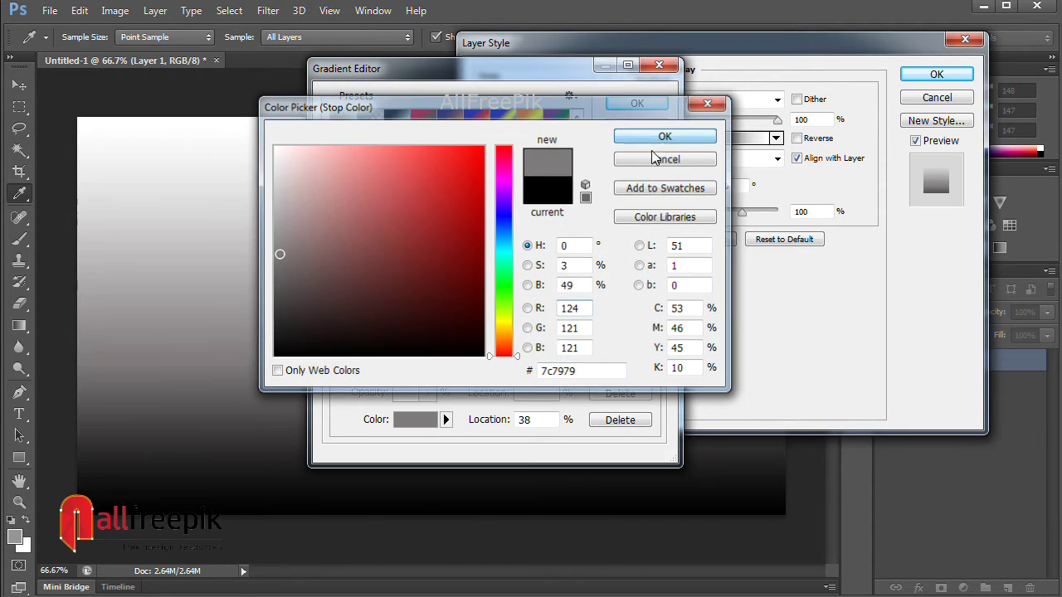
left_click_drag(457, 355, 373, 356)
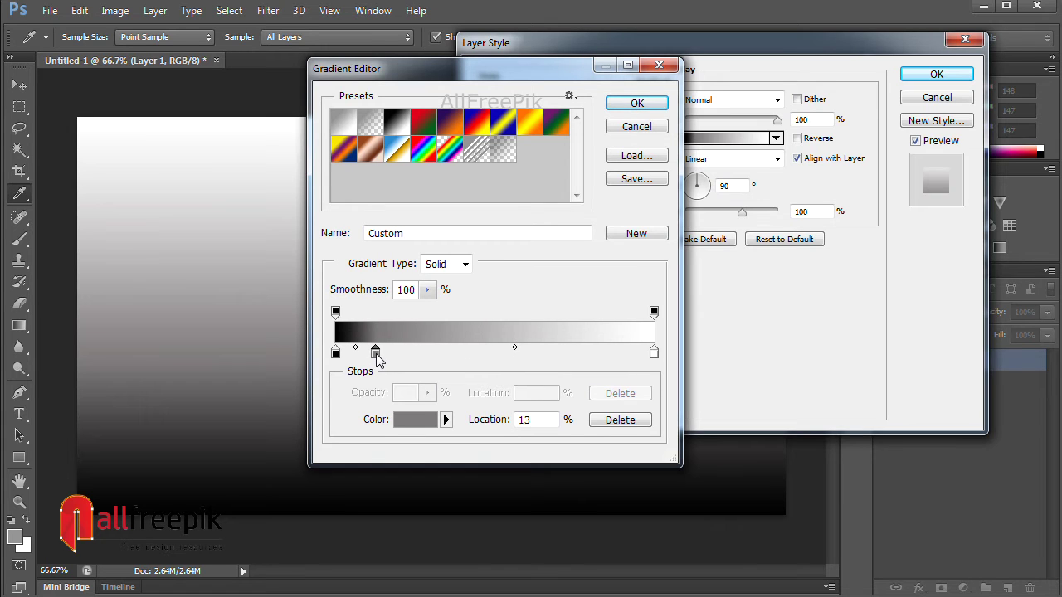
Copy the black stop to just beyond the first grey stop, and copy that grey stop to 33%.
left_click(336, 355)
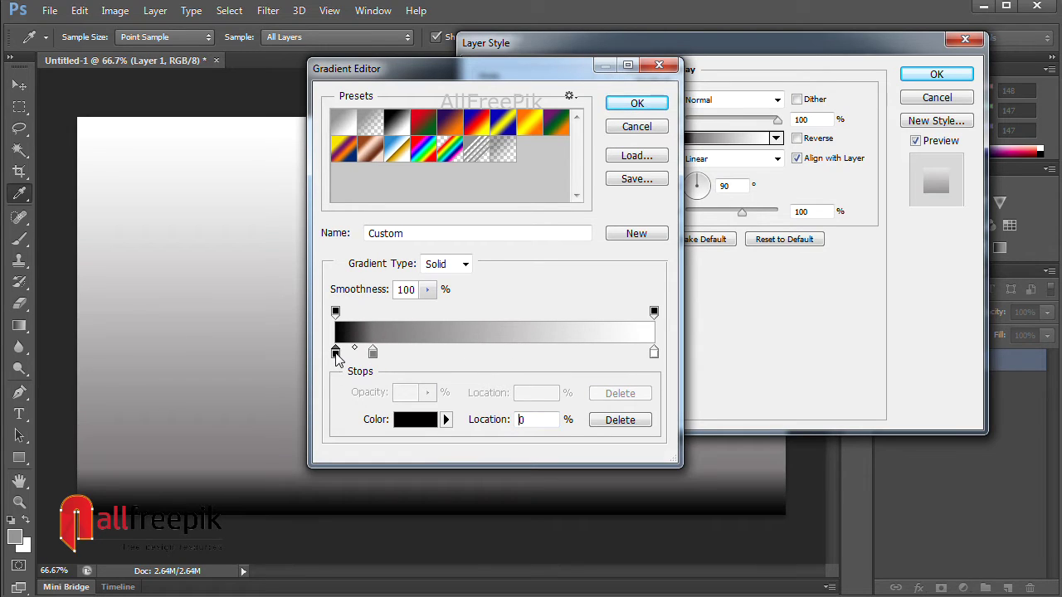
left_click(406, 353)
left_click(373, 353)
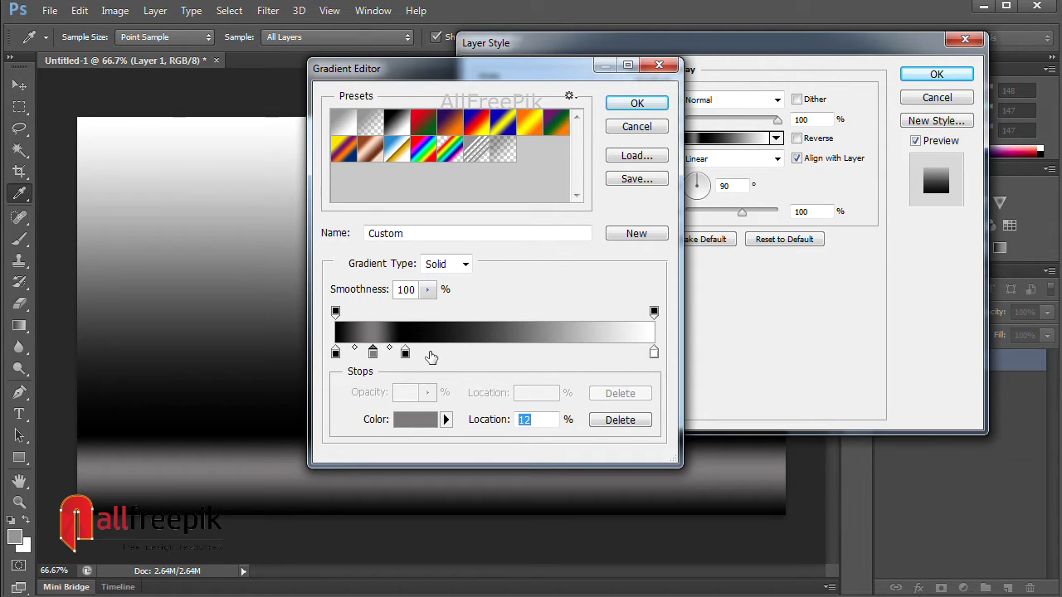
left_click_drag(435, 357, 441, 353)
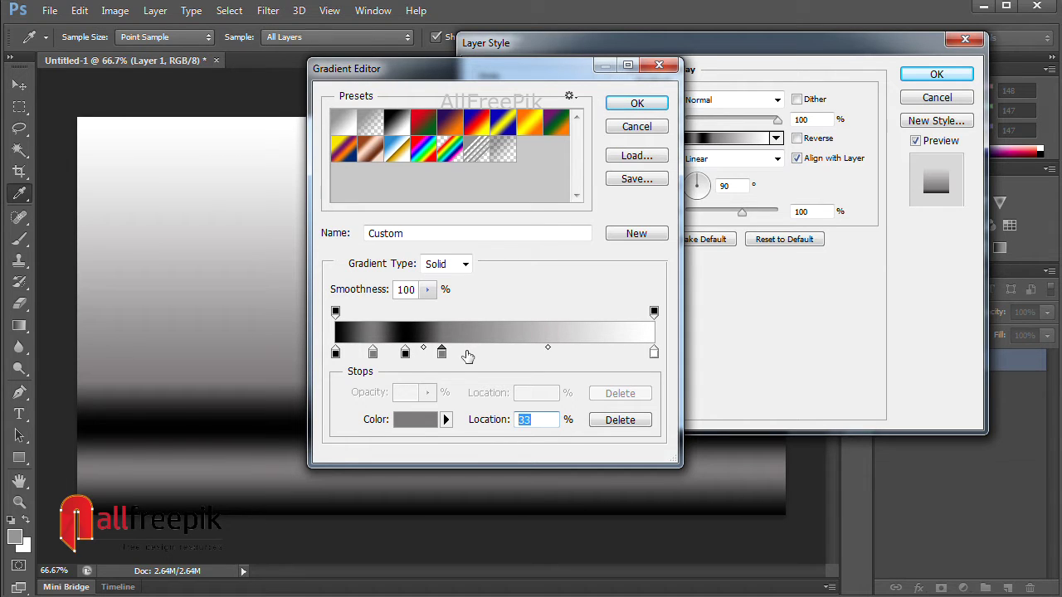
Add a colour stop between the 33% grey stop and the gradient's middle, coloured black #000000.
left_click(477, 355)
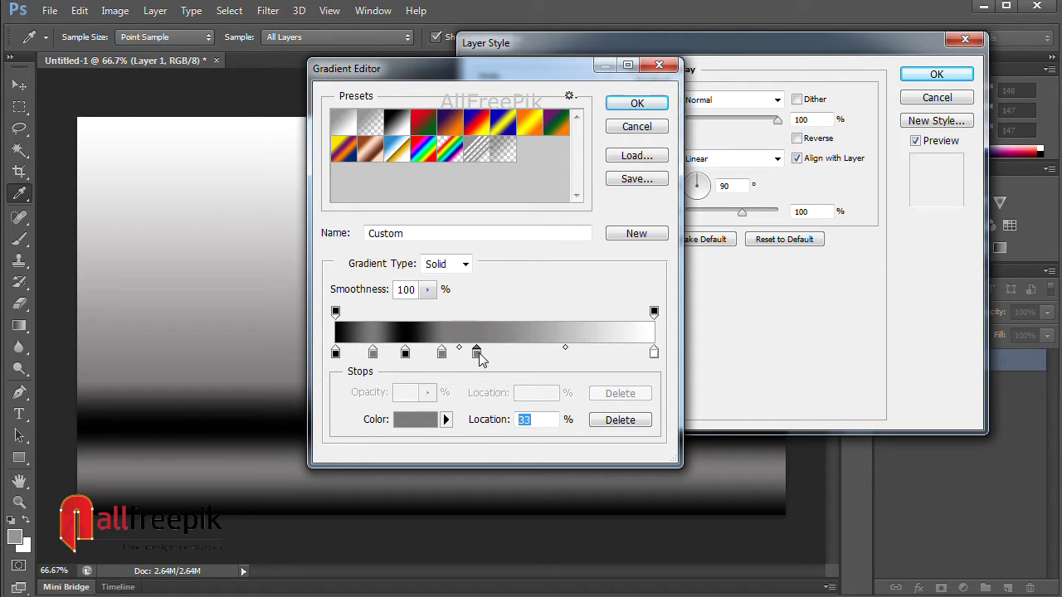
double_click(477, 353)
left_click(260, 359)
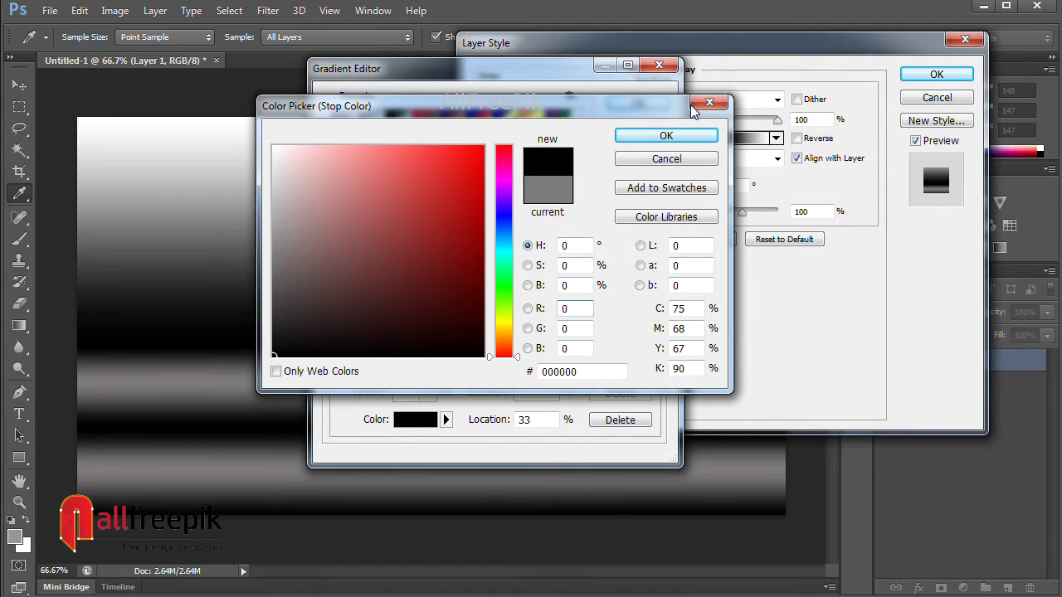
left_click(666, 135)
Add a light grey colour stop just past the gradient's middle, followed by a black #000000 stop.
left_click(515, 356)
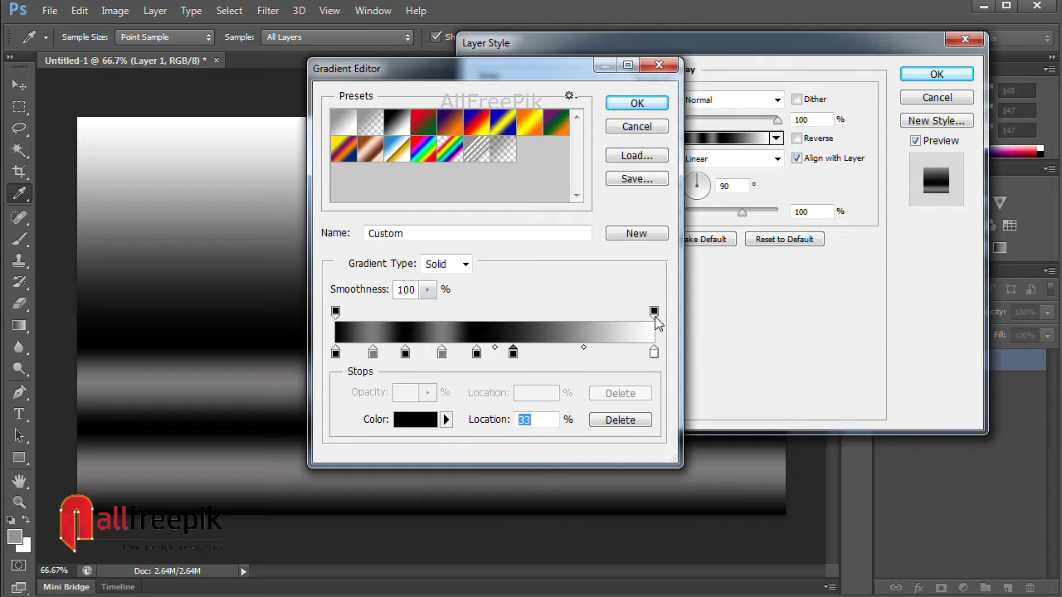
left_click(423, 425)
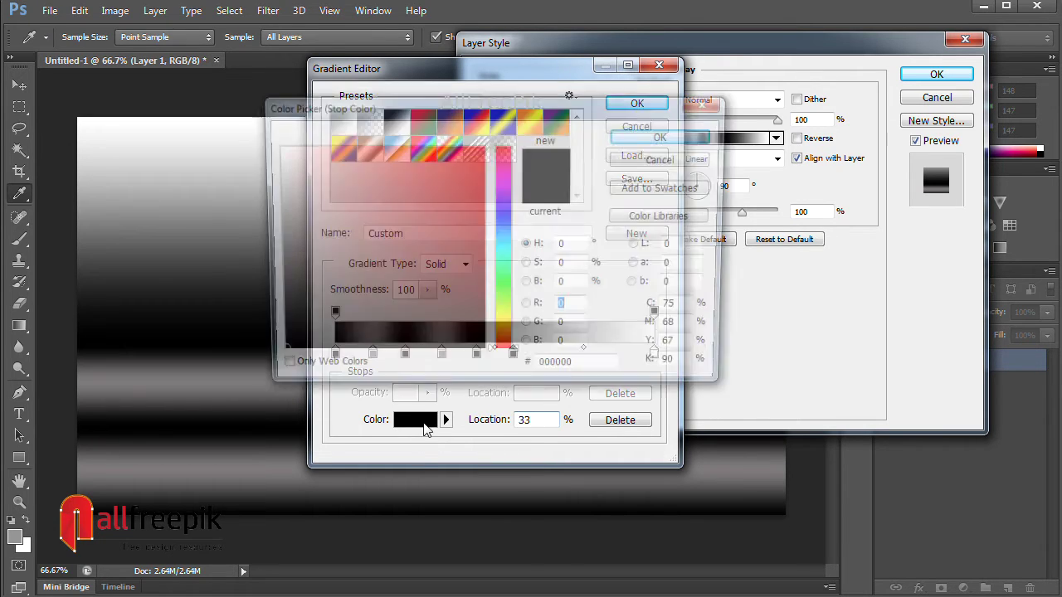
left_click(278, 216)
left_click(682, 135)
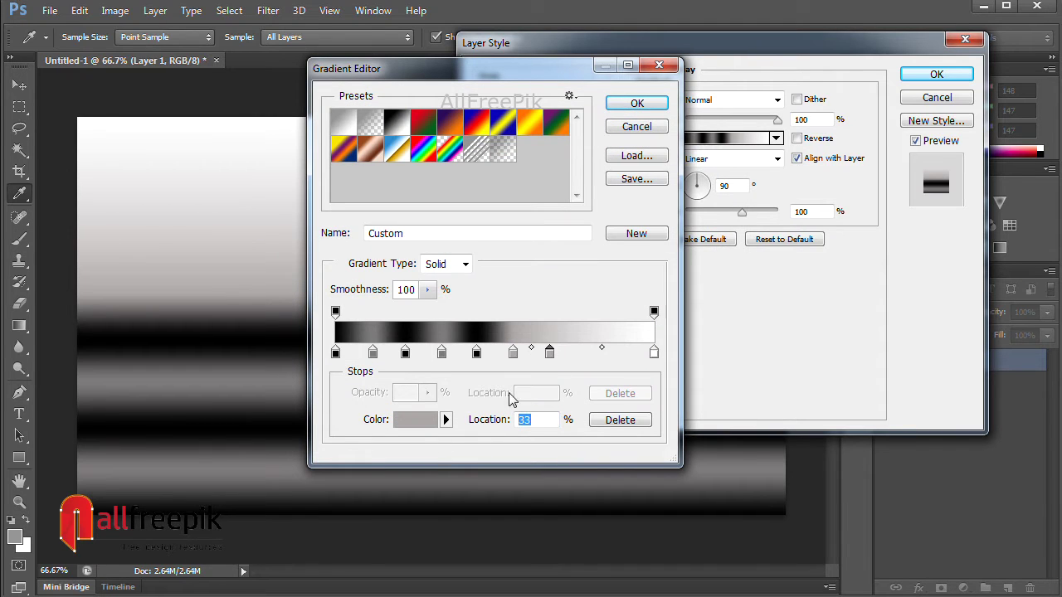
left_click(420, 421)
left_click(273, 356)
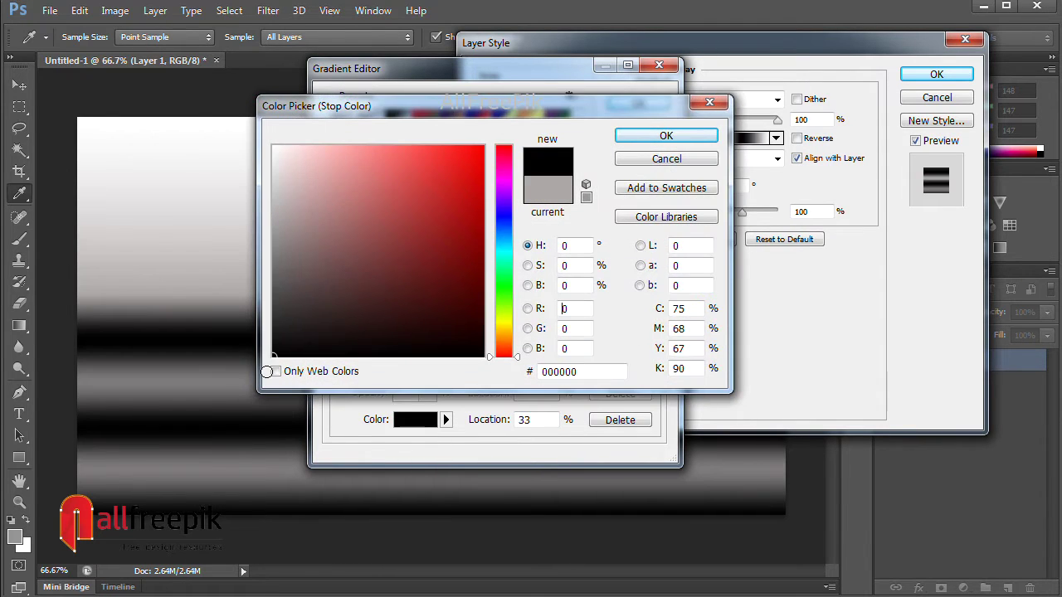
left_click(649, 137)
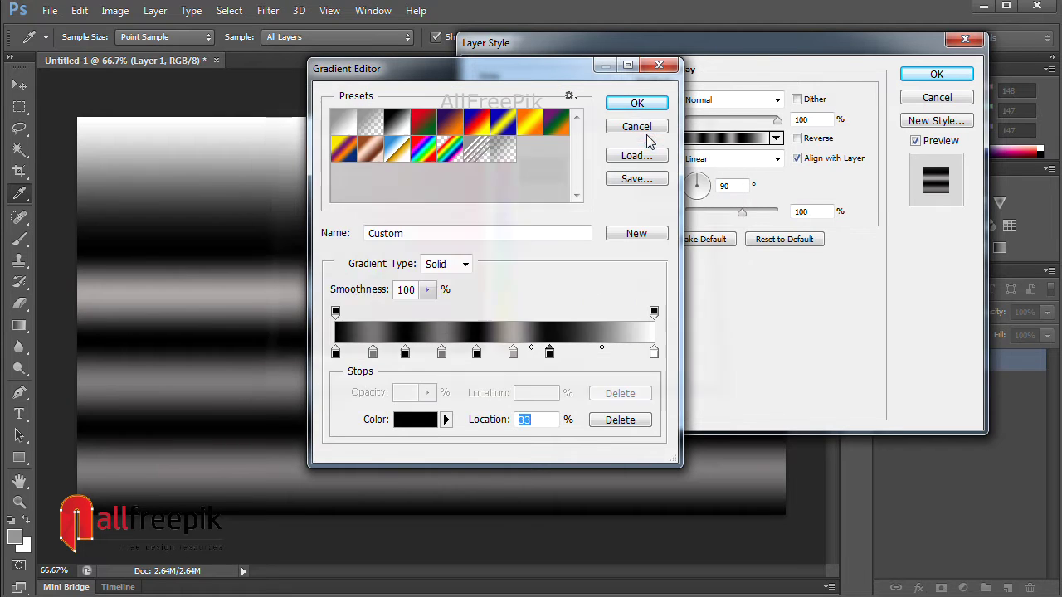
Add a medium grey colour stop between the last black stop and the white end of the gradient.
left_click(610, 354)
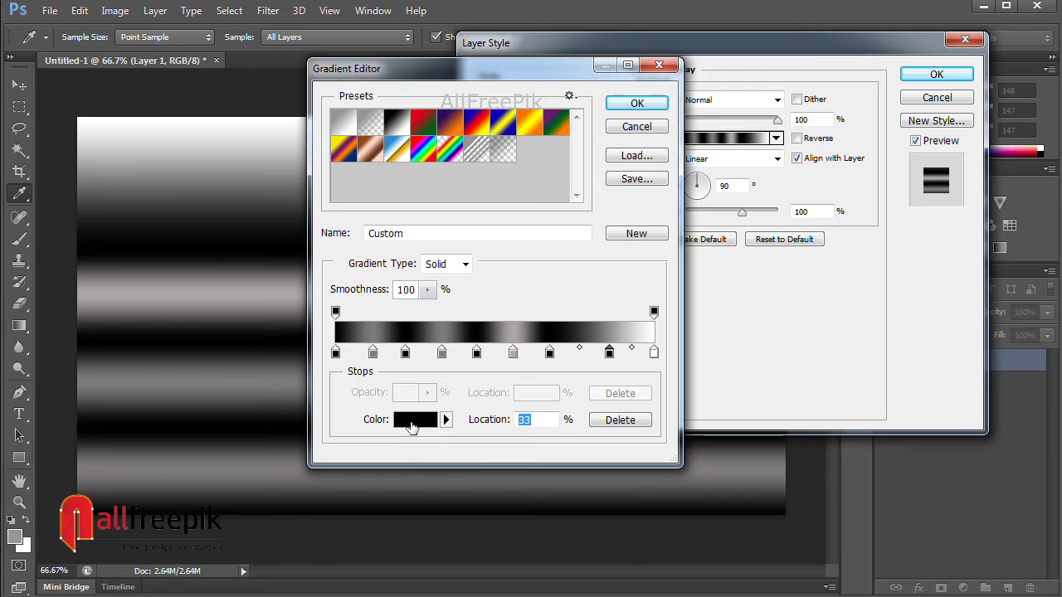
left_click(413, 424)
left_click_drag(273, 238, 277, 256)
left_click(666, 136)
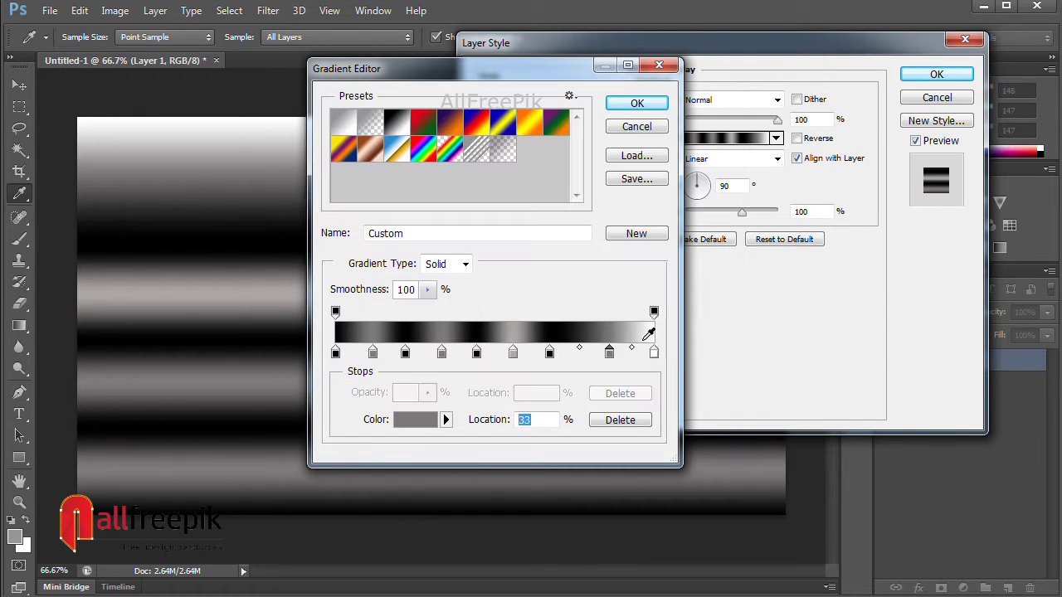
Change the white end stop at 100% to black #000000.
left_click(654, 354)
left_click(415, 420)
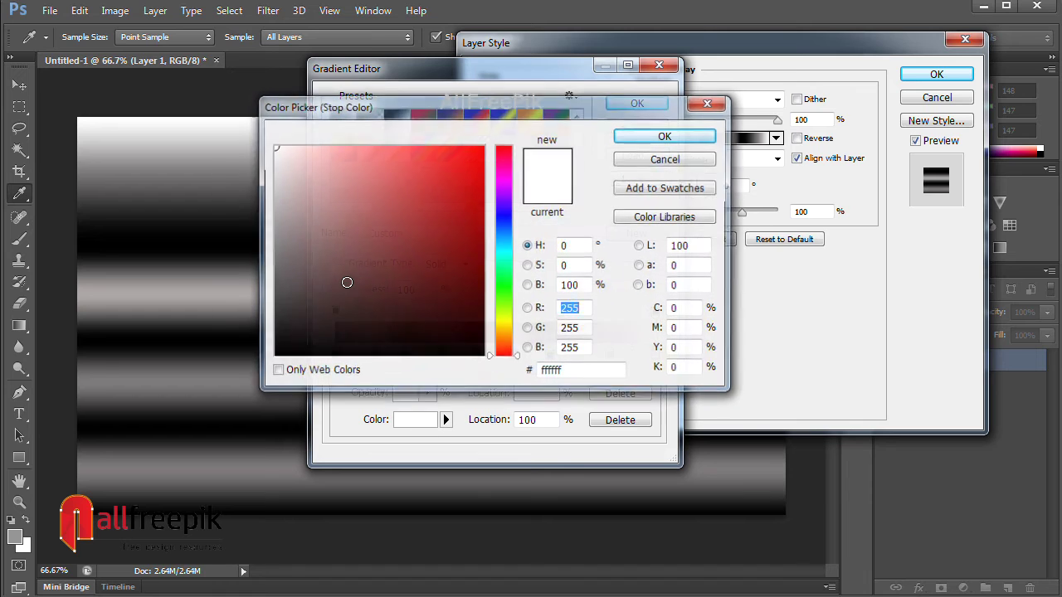
left_click_drag(349, 283, 254, 380)
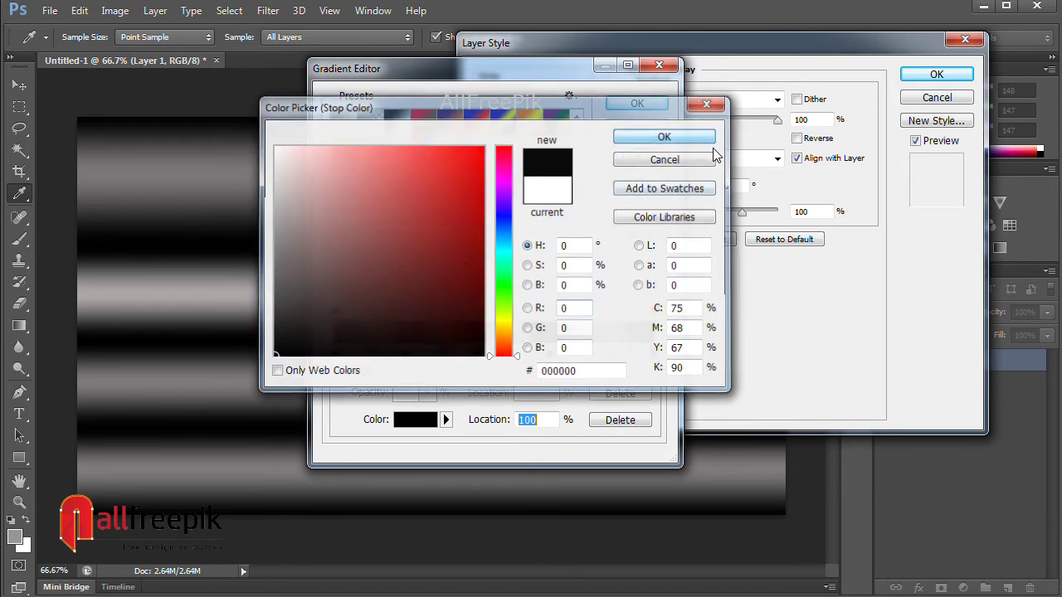
Accept the edited gradient and set the gradient overlay's blend mode to Overlay and its style to Angle.
left_click(668, 137)
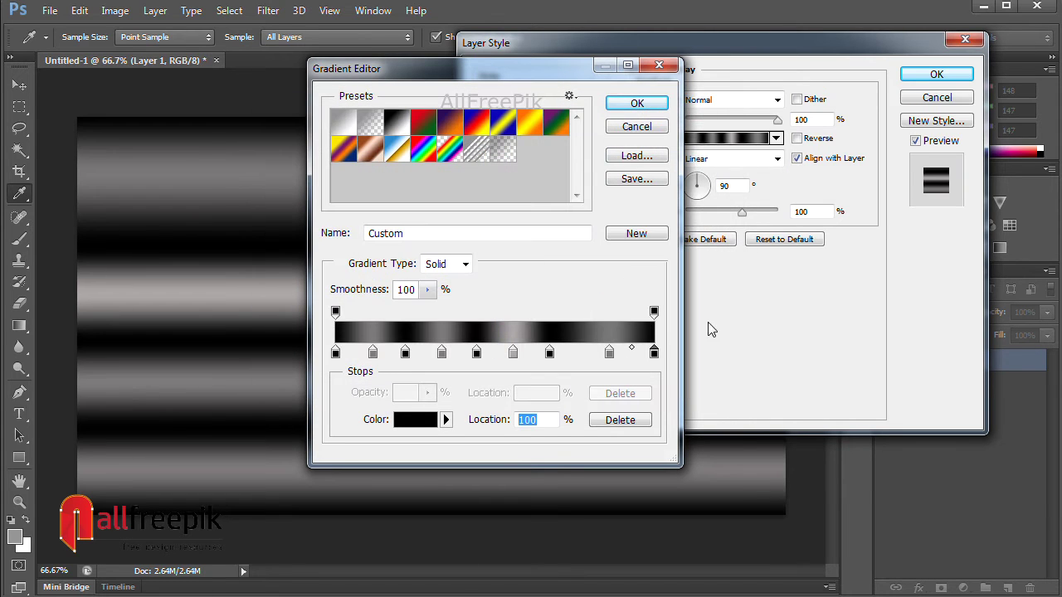
left_click(639, 106)
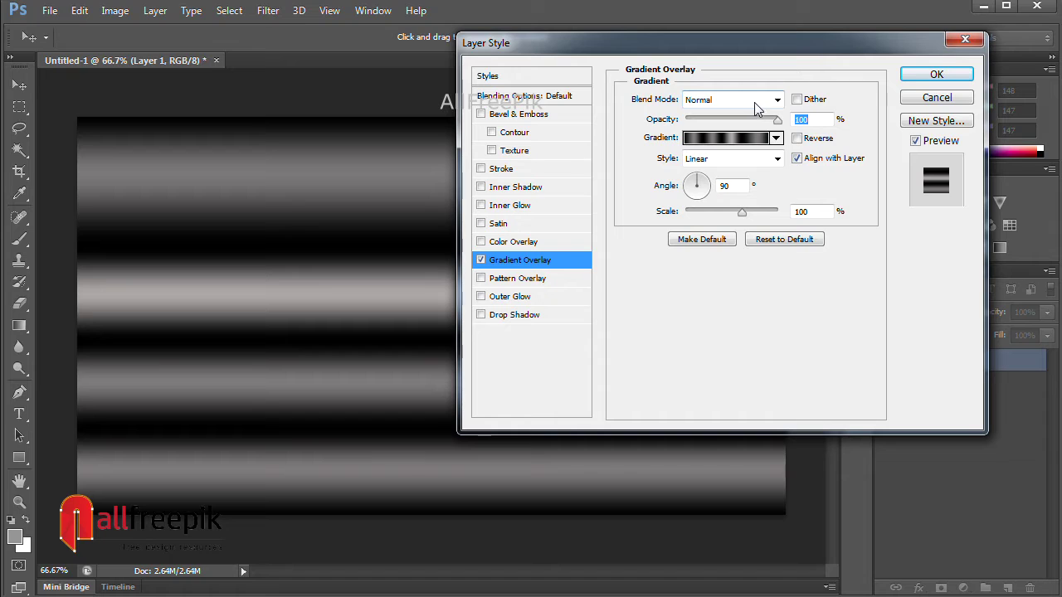
left_click(753, 101)
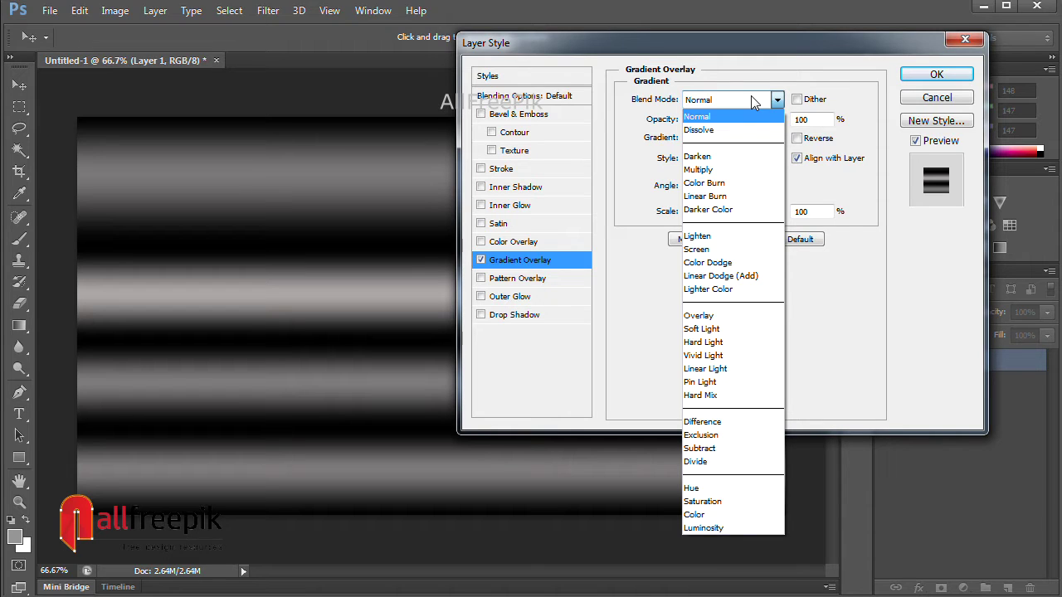
left_click(730, 315)
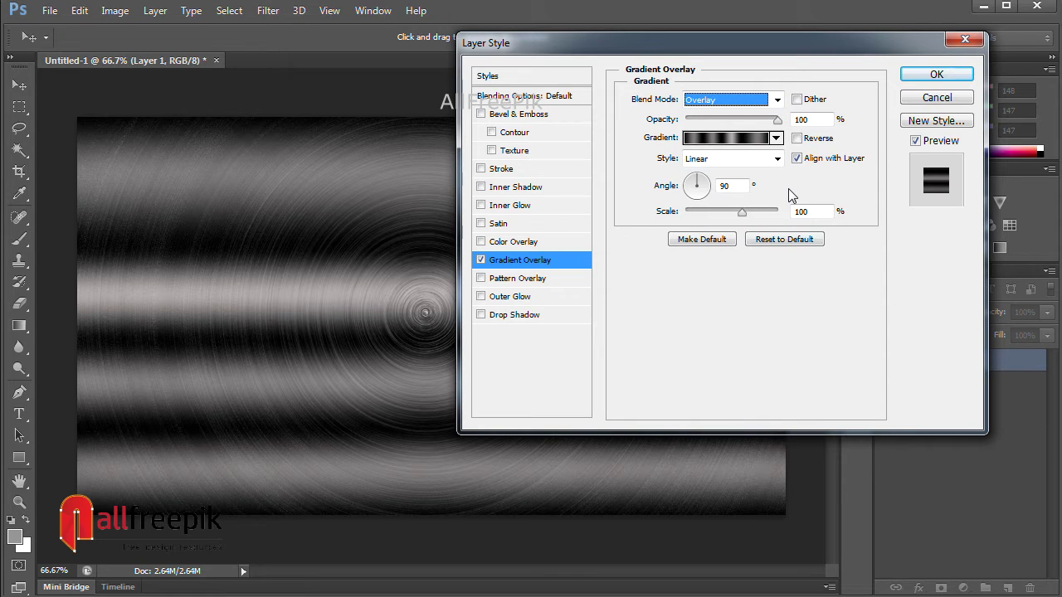
left_click(723, 163)
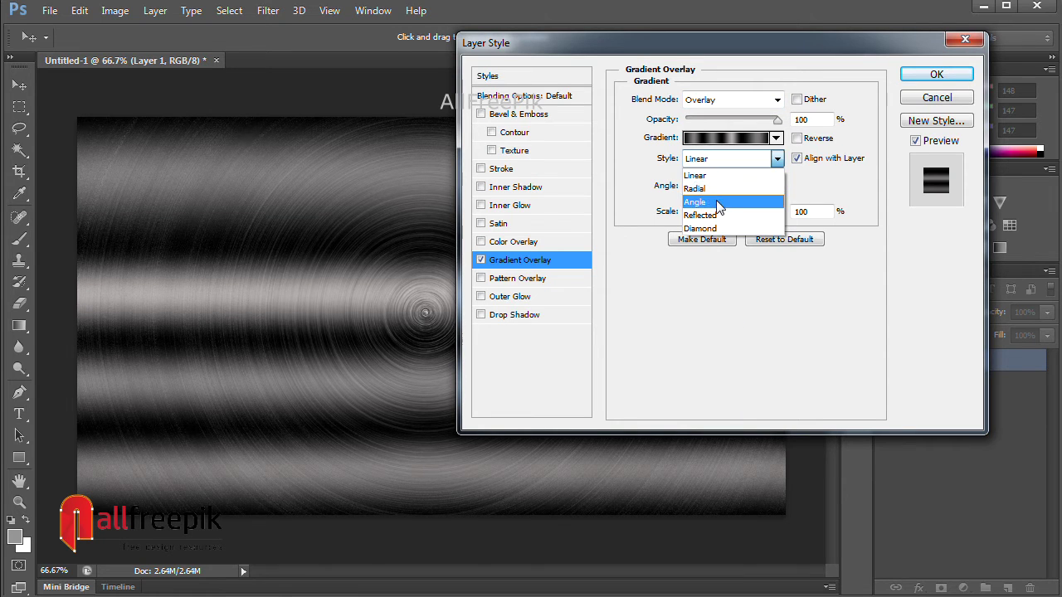
left_click(718, 203)
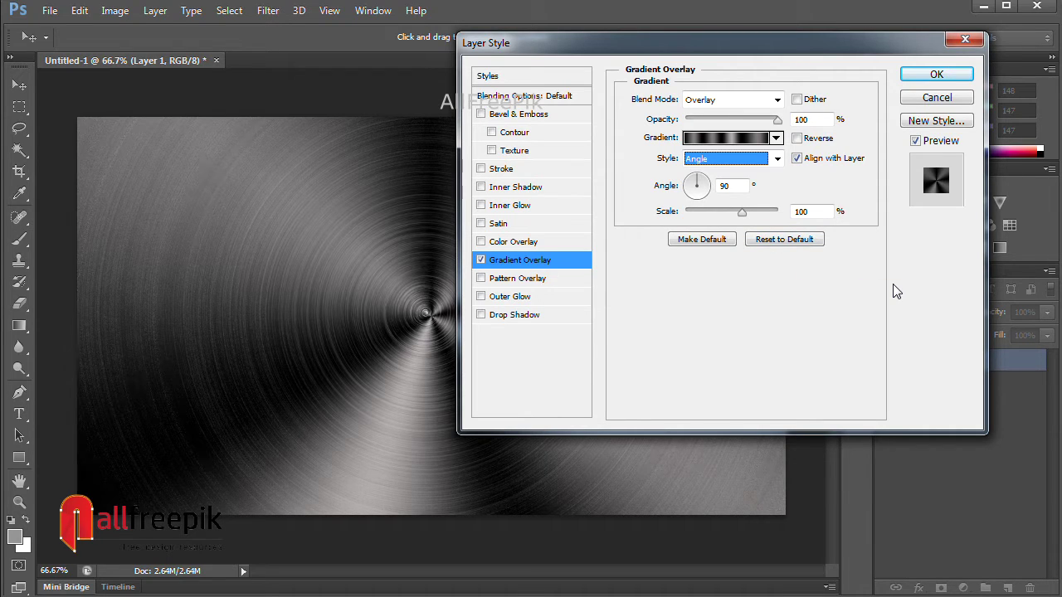
Set the gradient overlay's opacity to 70% and scale to 120%, and apply the layer style.
left_click(775, 121)
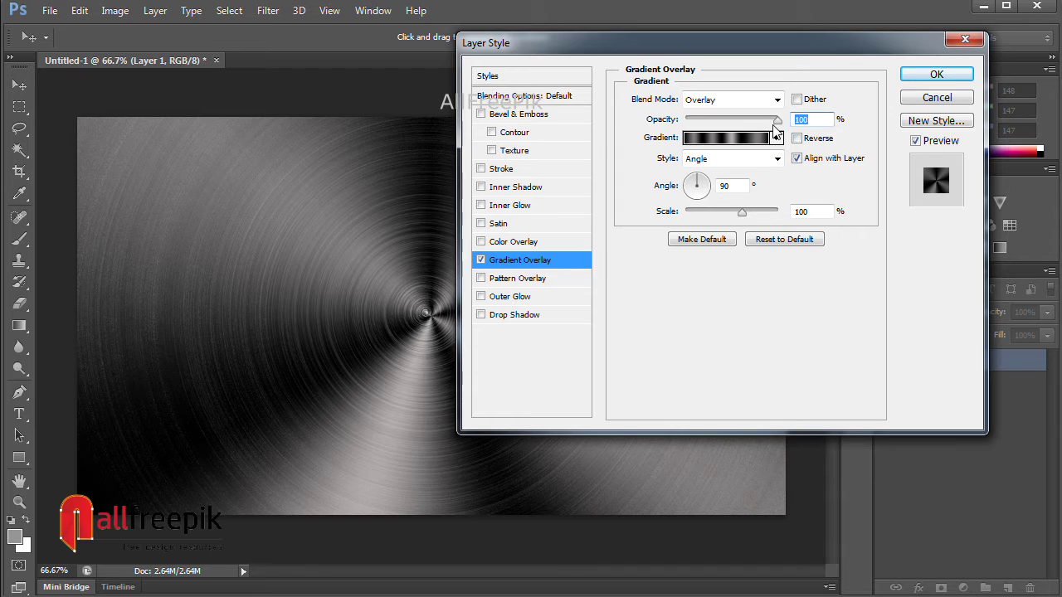
type("70")
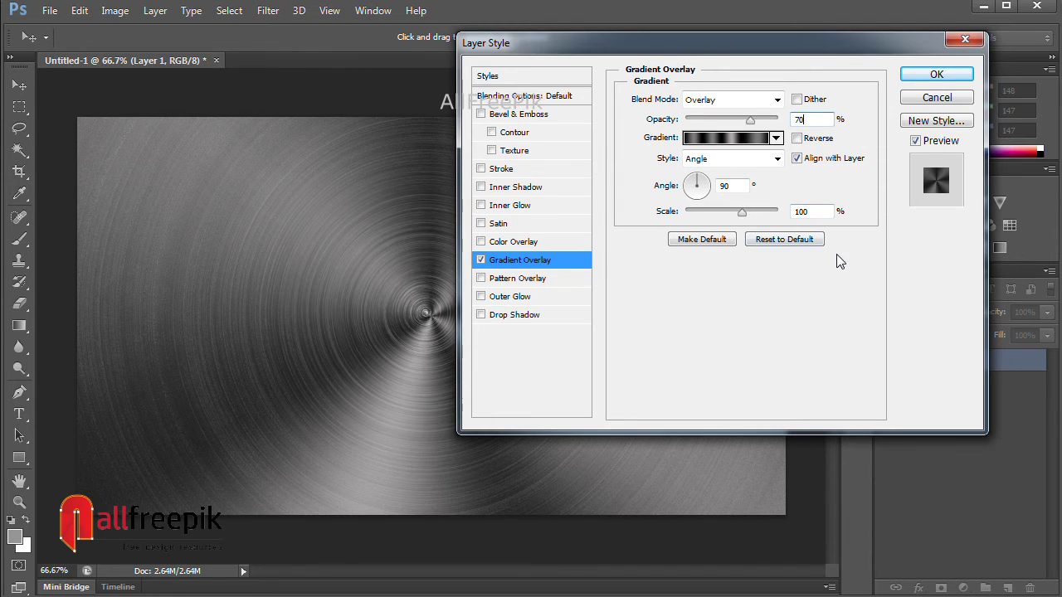
key("Tab")
key("Tab")
key("Tab")
key("Tab")
left_click(752, 213)
mouse_move(754, 215)
left_mouse_down()
mouse_move(738, 217)
mouse_move(757, 218)
left_mouse_up()
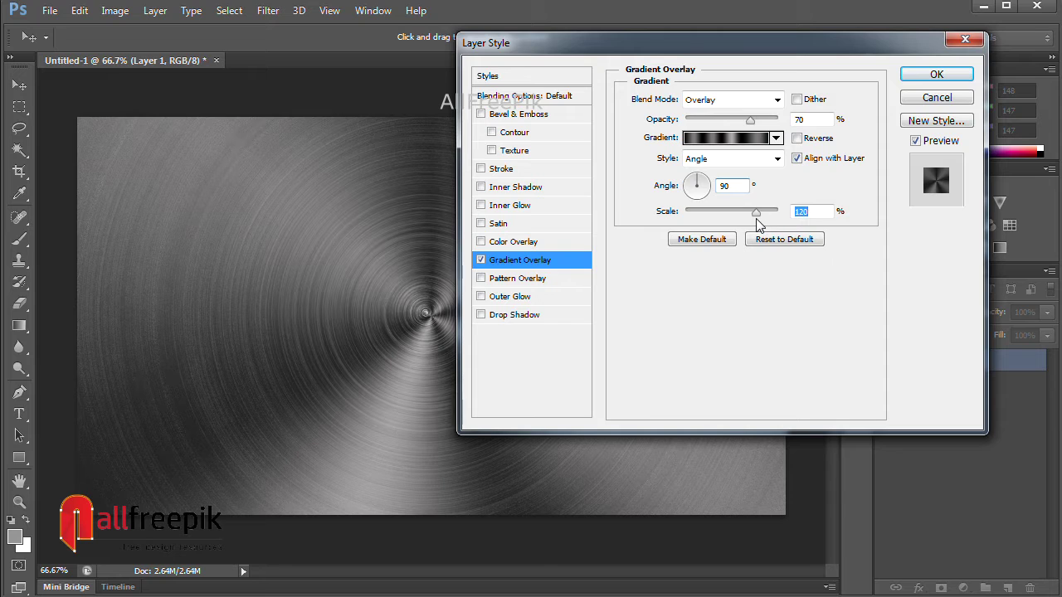
left_click(939, 78)
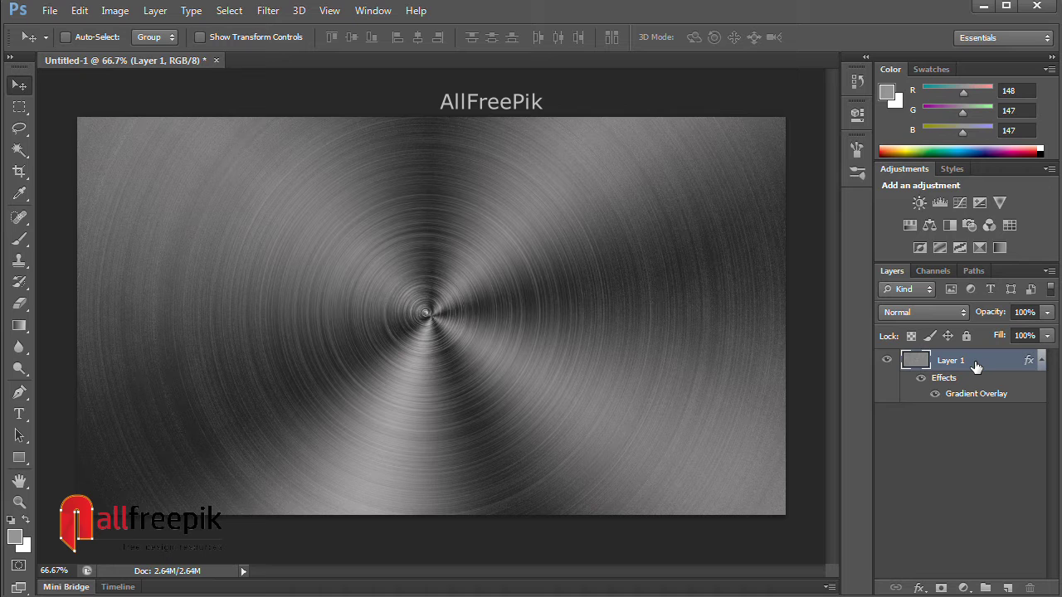
Apply a Brightness/Contrast adjustment to Layer 1 with brightness 6 and contrast 34.
left_click(115, 10)
mouse_move(166, 52)
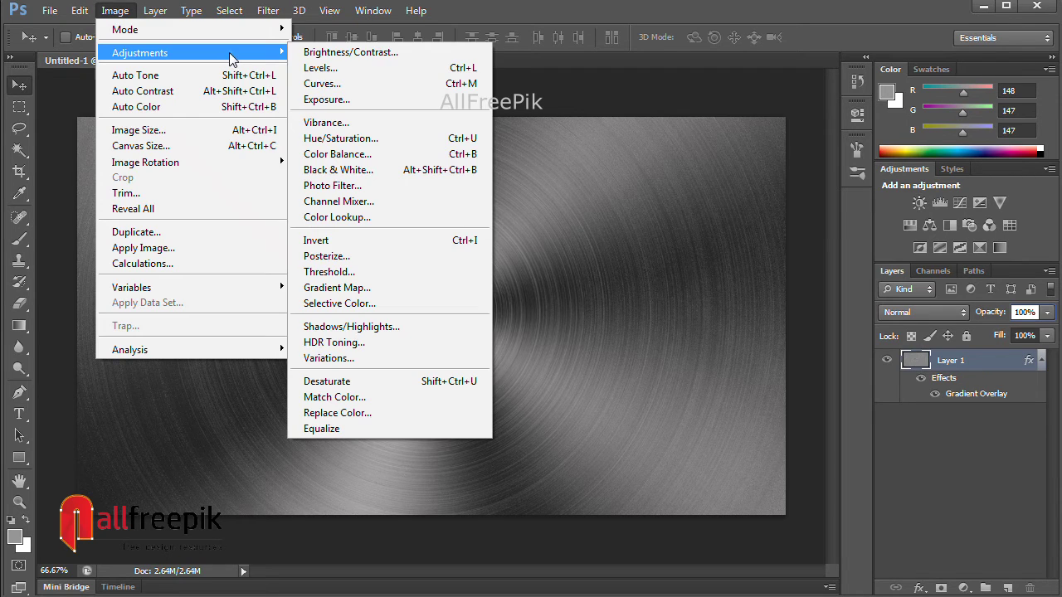
left_click(327, 53)
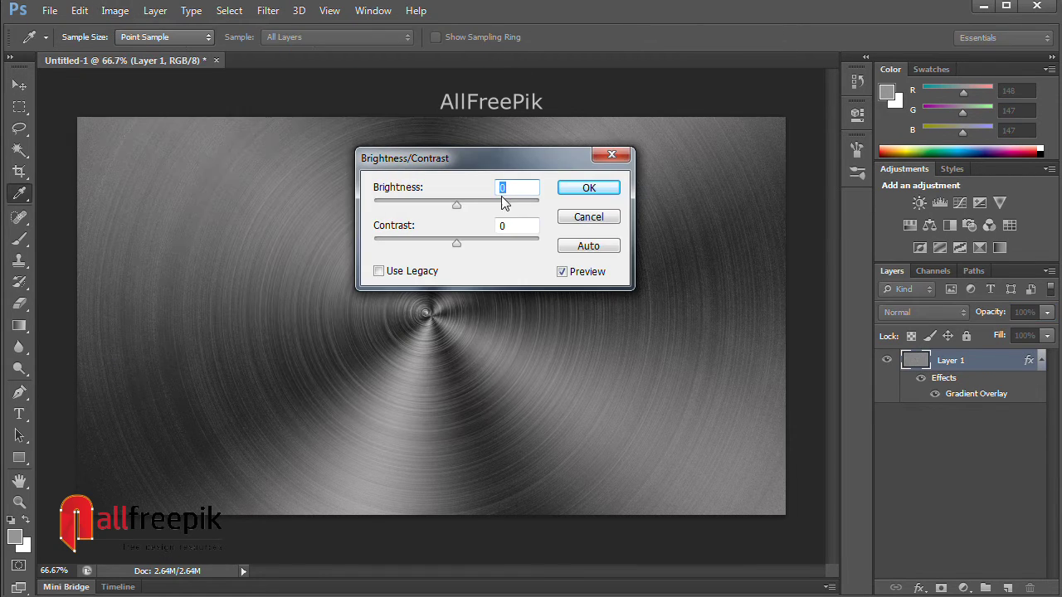
left_click_drag(457, 205, 464, 206)
left_click_drag(459, 245, 460, 204)
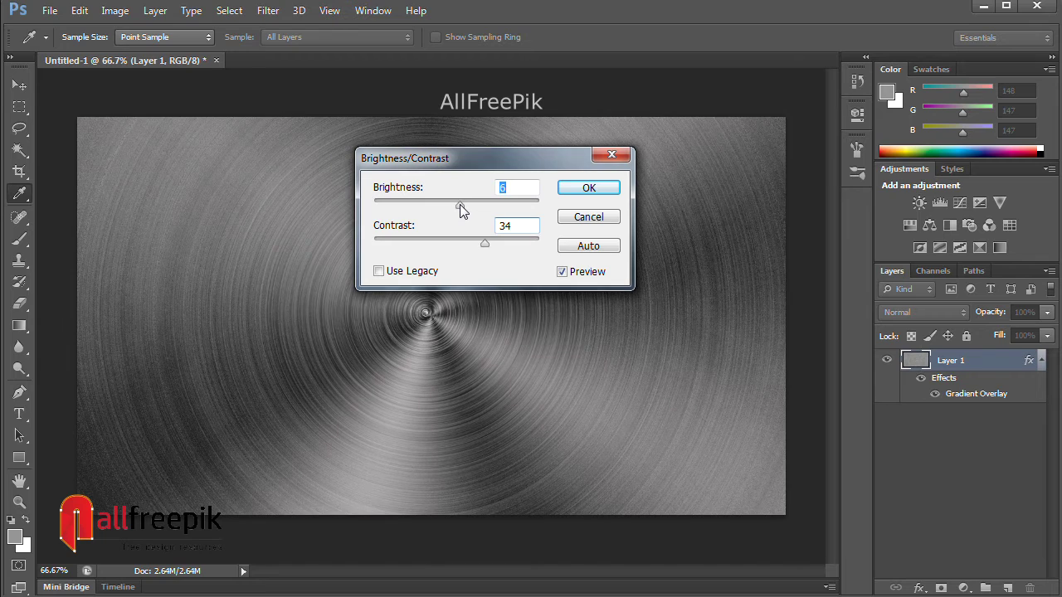
left_click(587, 276)
left_click(587, 274)
left_click(589, 187)
Apply a Levels adjustment to Layer 1 with the midtone input level at 0.92.
left_click(116, 10)
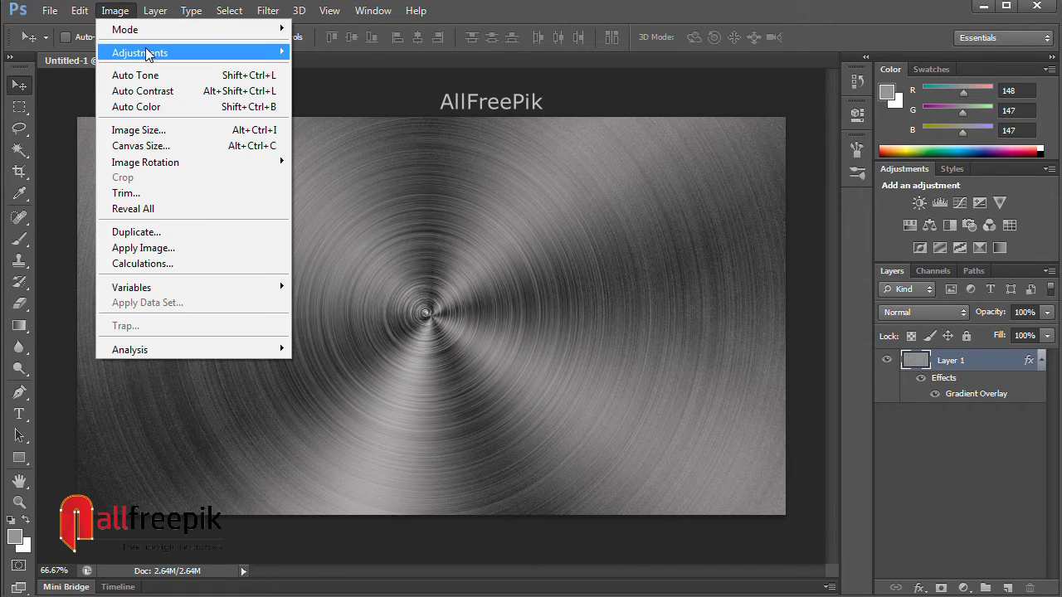
mouse_move(261, 55)
left_click(332, 70)
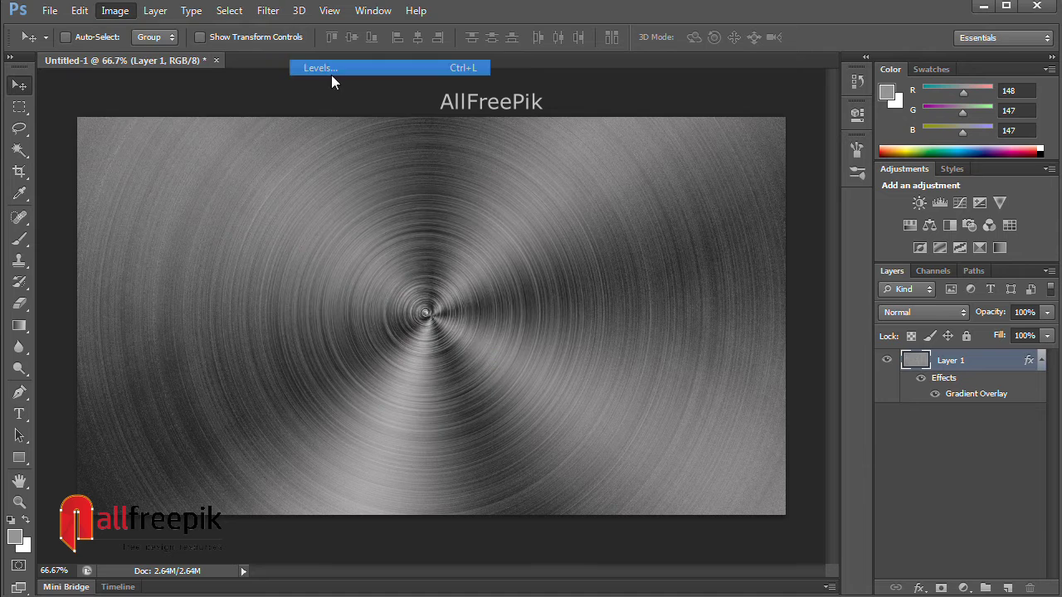
left_click_drag(581, 280, 589, 286)
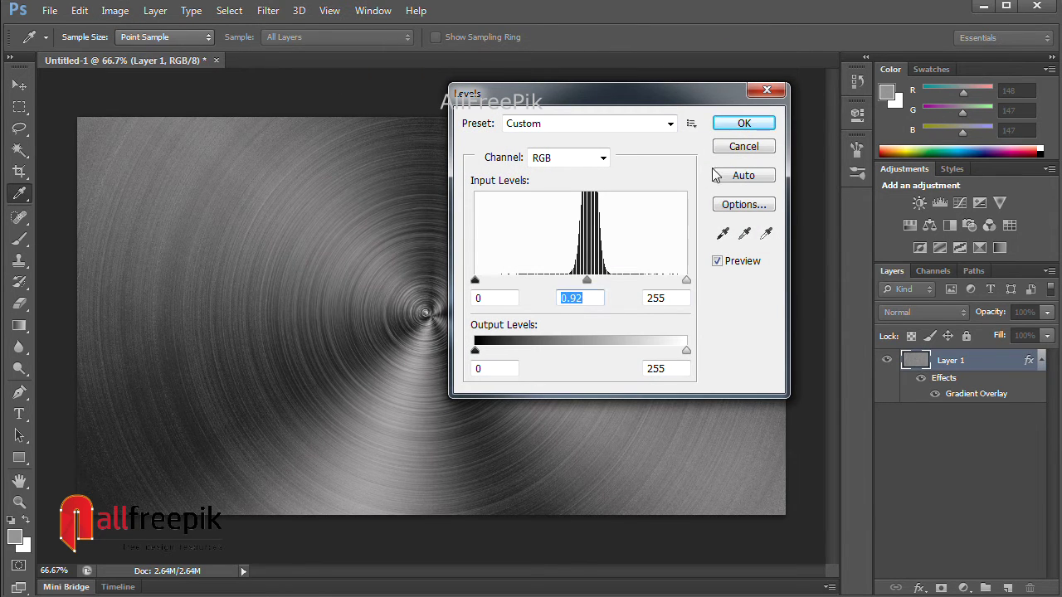
left_click(742, 124)
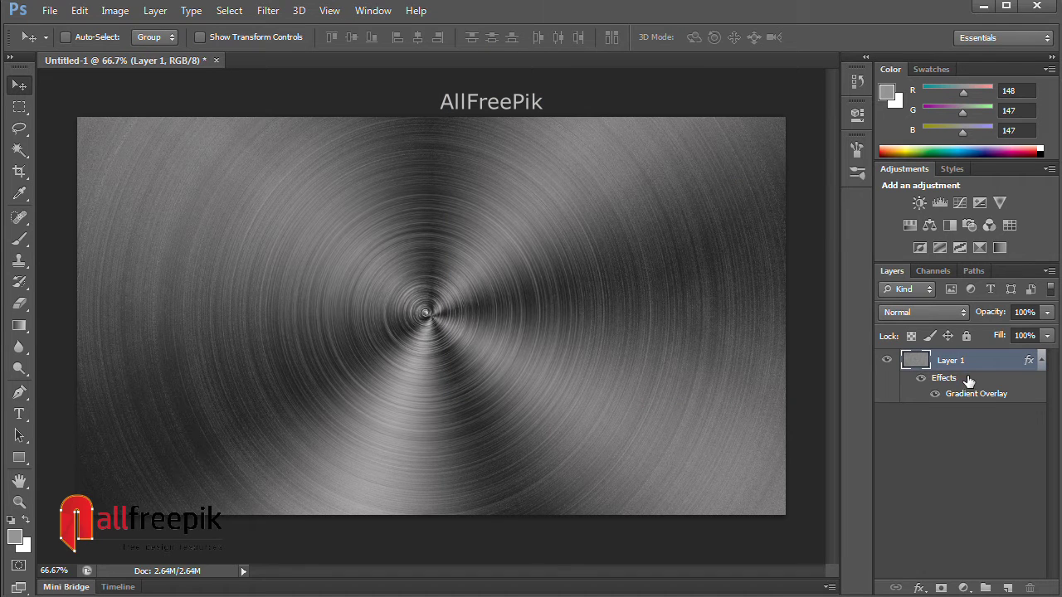
Add a new layer above Layer 1 and fill it with the foreground colour at 100% opacity.
left_click(1007, 588)
left_click(80, 11)
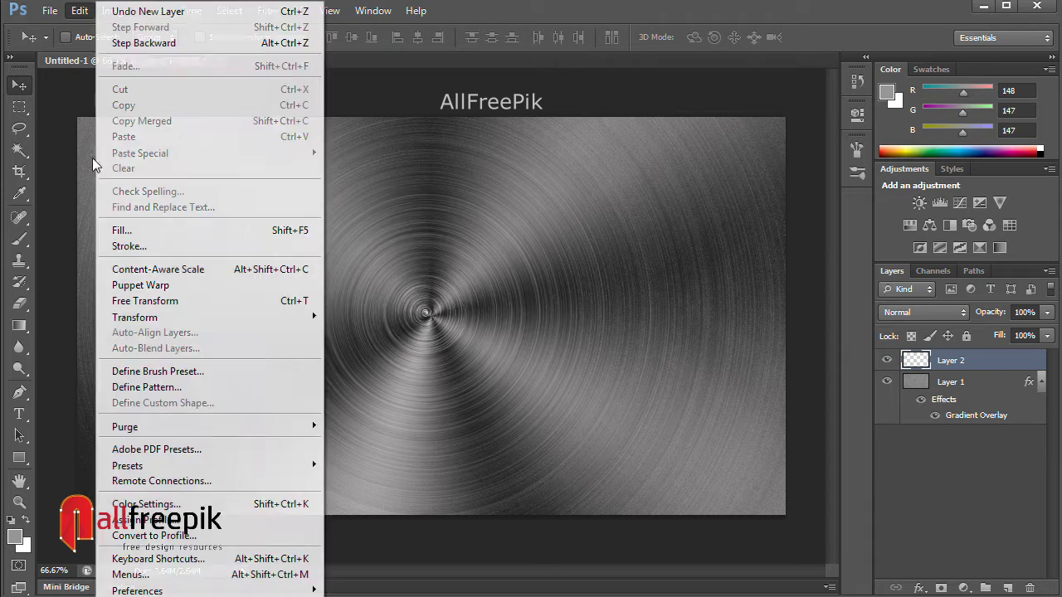
left_click(191, 232)
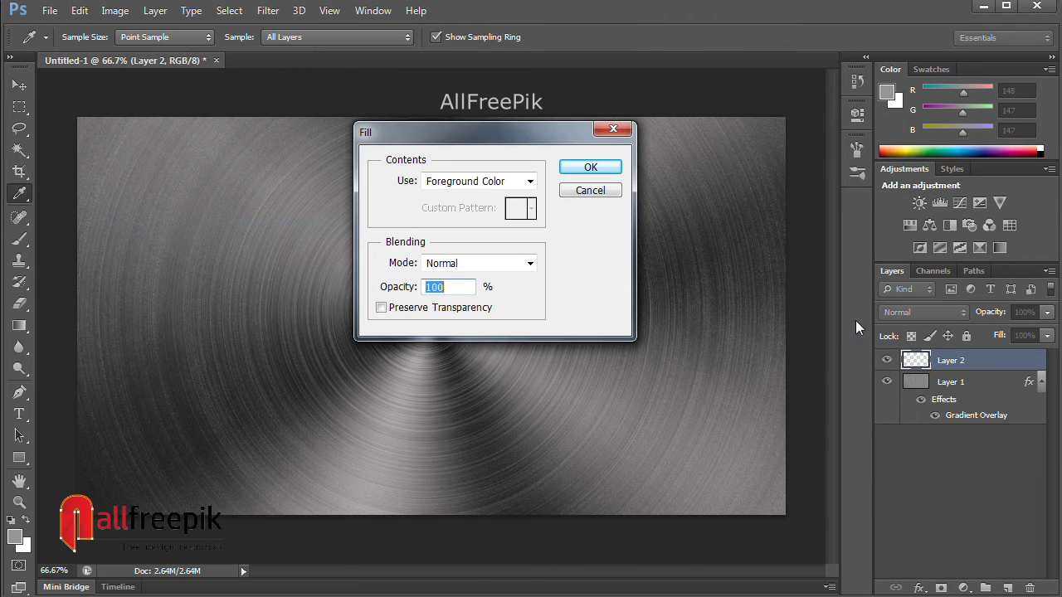
left_click(591, 167)
key("v")
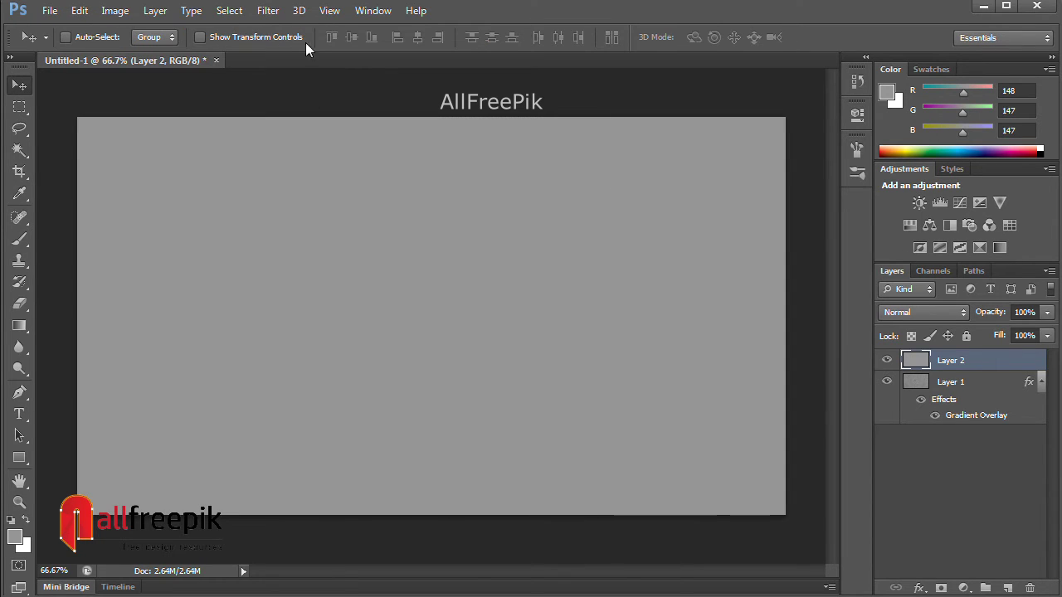
Render the Clouds filter on Layer 2.
left_click(267, 10)
mouse_move(318, 209)
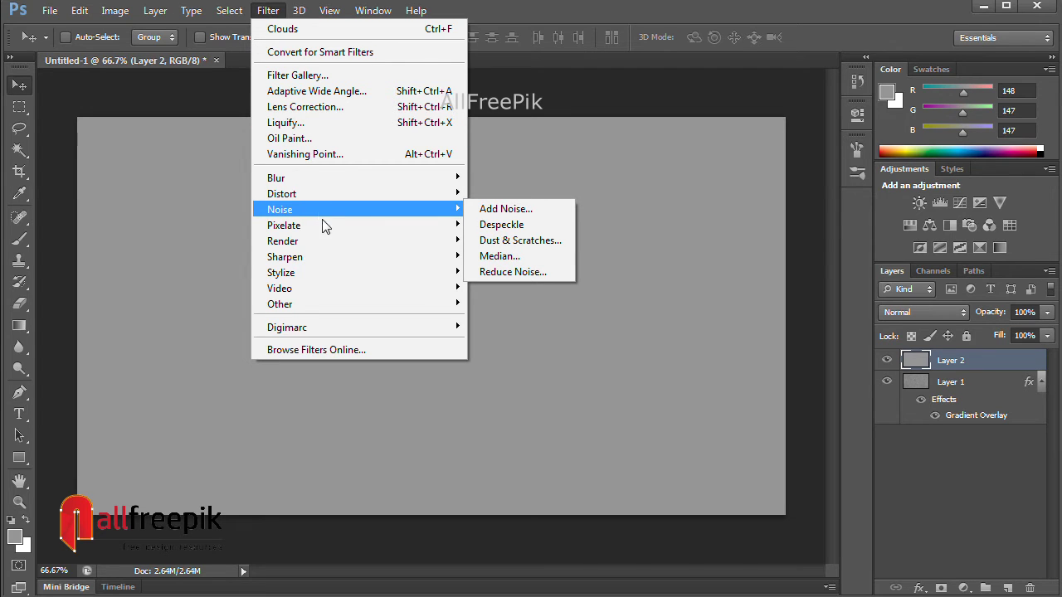
mouse_move(327, 239)
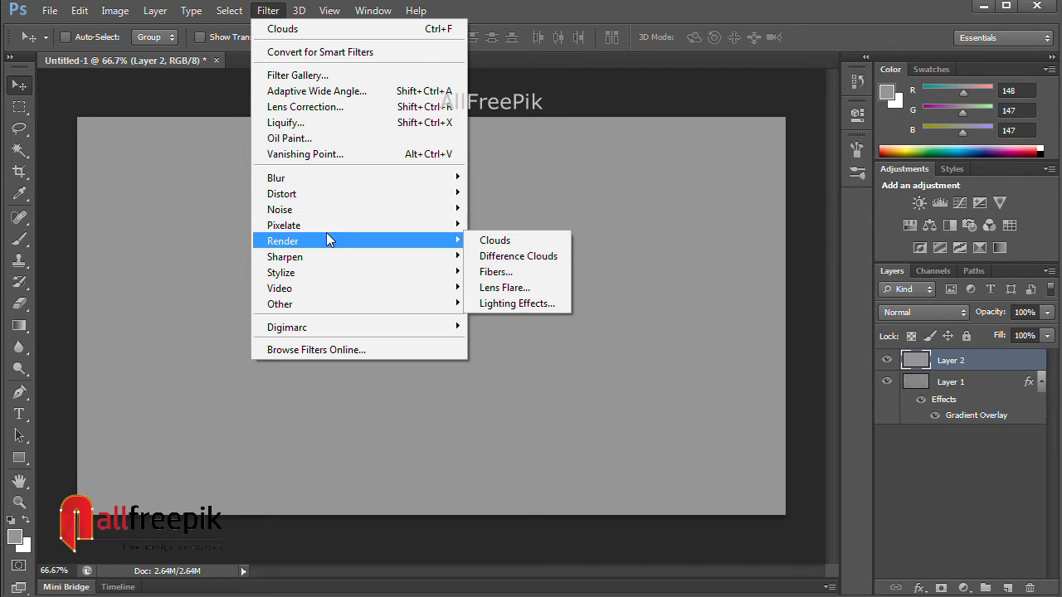
left_click(510, 239)
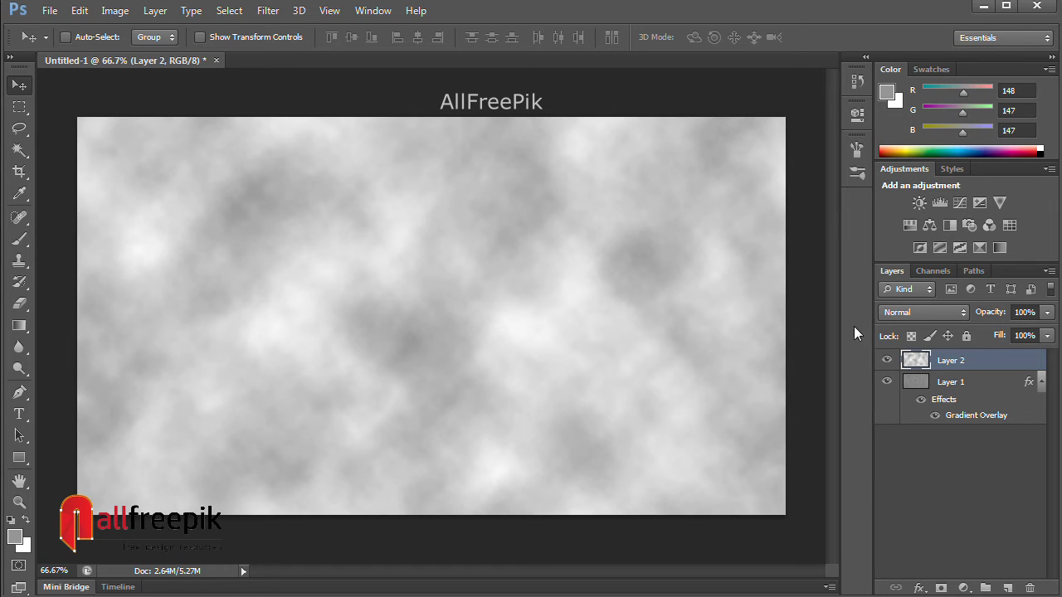
Set Layer 2's blend mode to Overlay and opacity to 15%, and compare the image with the layer hidden and shown.
left_click(952, 316)
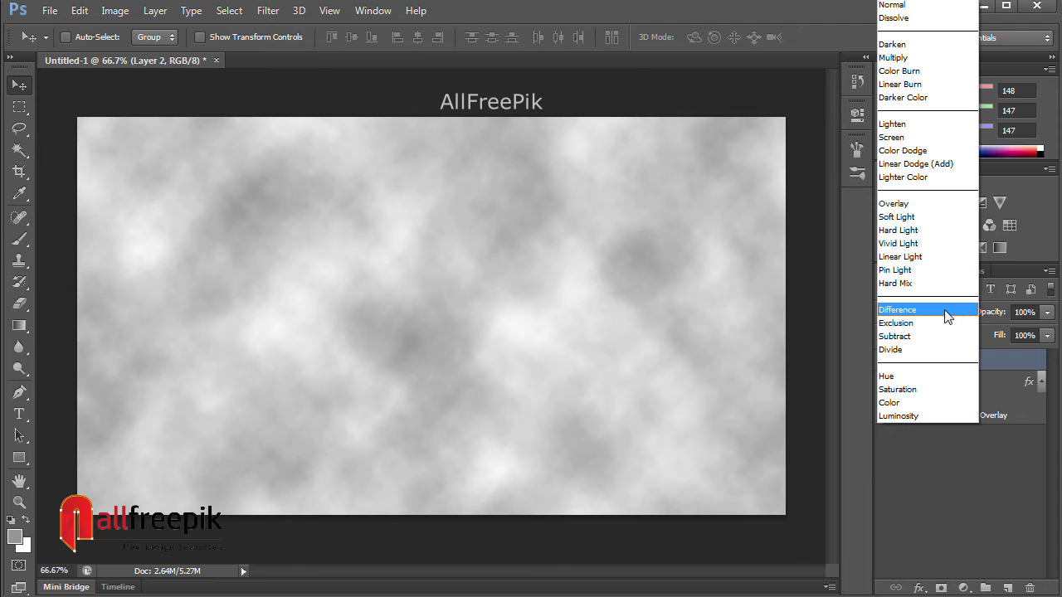
left_click(917, 203)
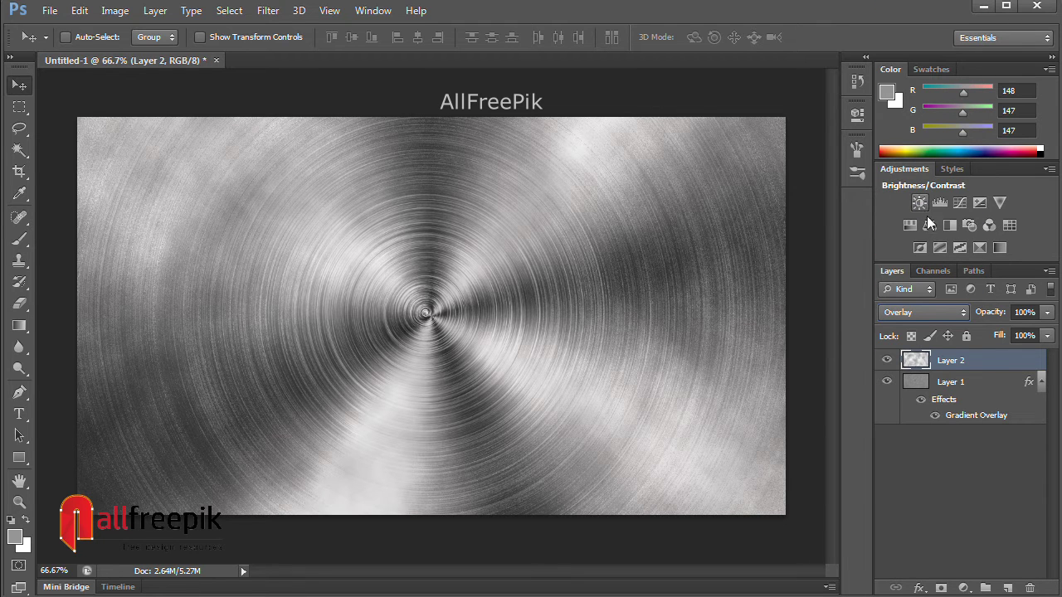
left_click(1033, 312)
type("15")
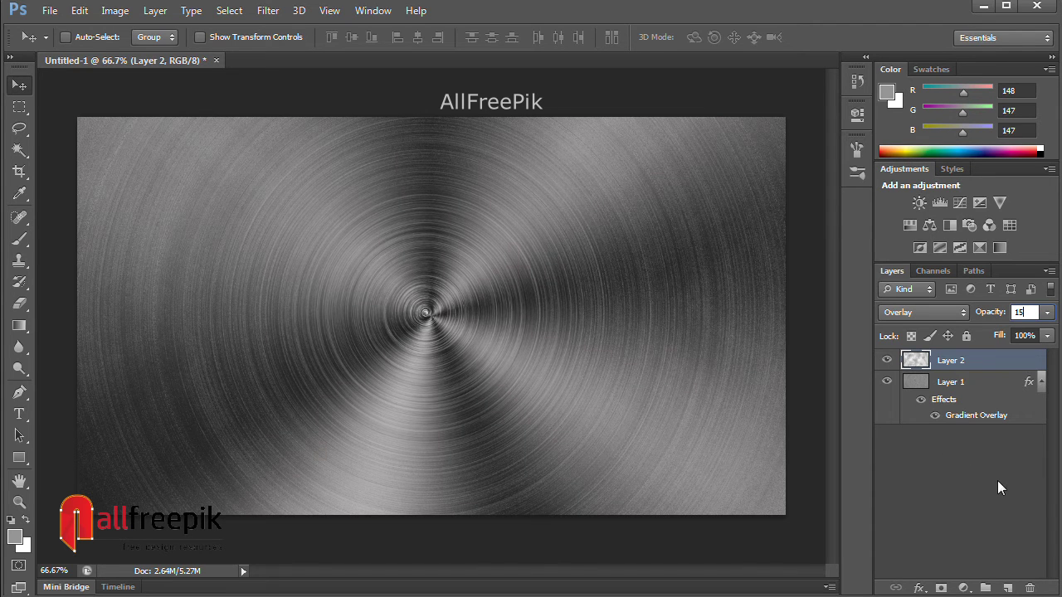
key("Return")
left_click(887, 361)
left_click(887, 362)
left_click(887, 363)
left_click(887, 363)
Change Layer 2's blend mode to Multiply and compare the image with the layer hidden and shown.
left_click(920, 313)
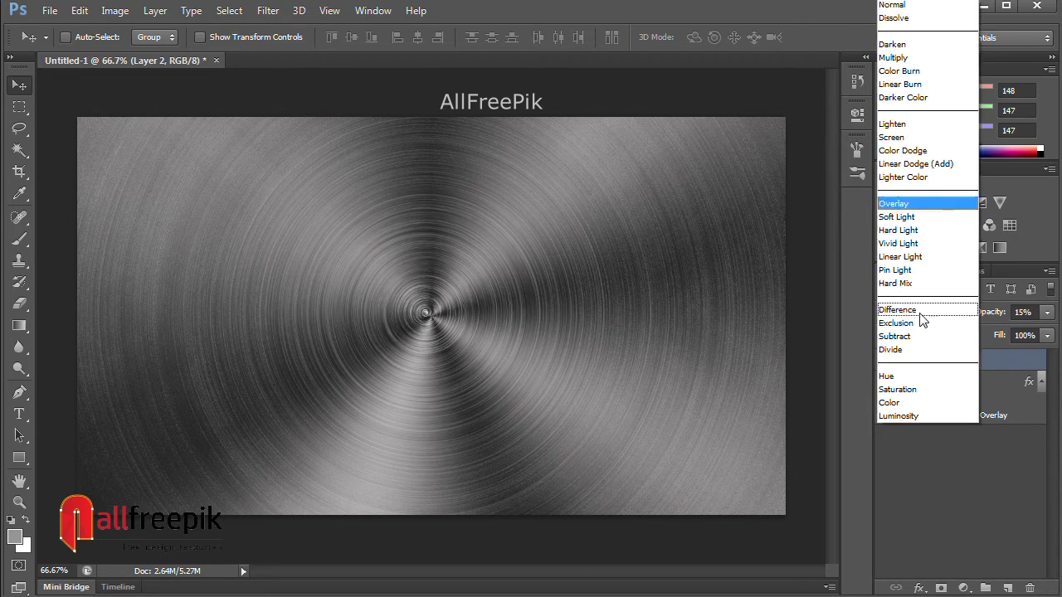
left_click(916, 58)
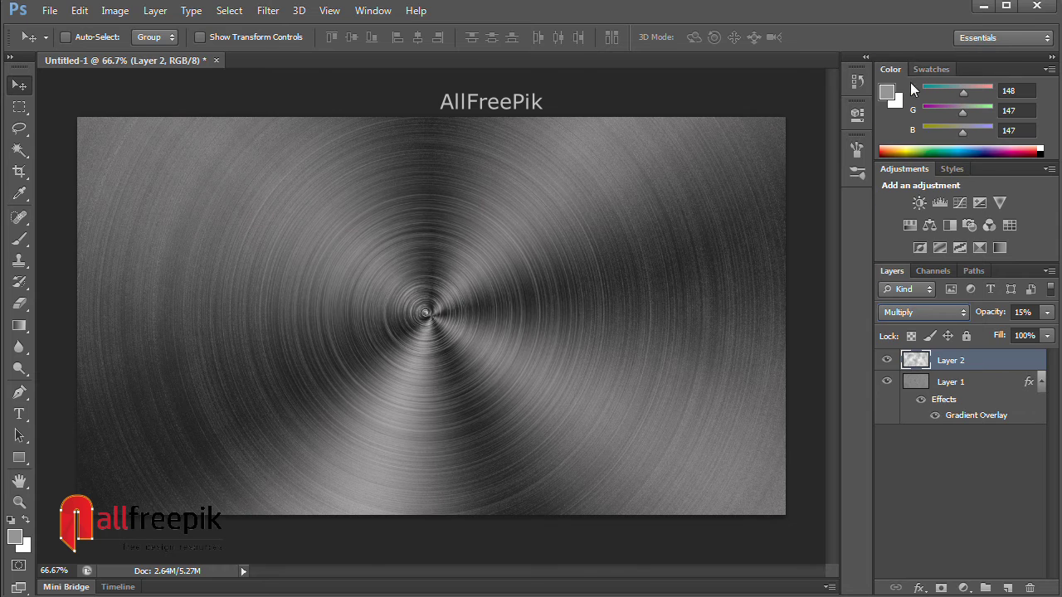
left_click(887, 362)
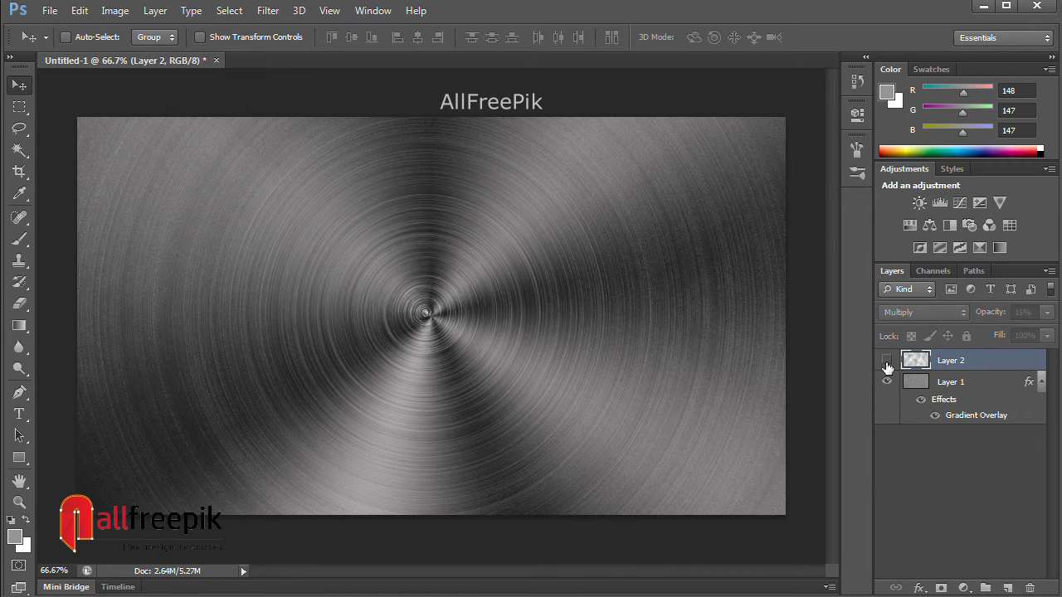
left_click(887, 362)
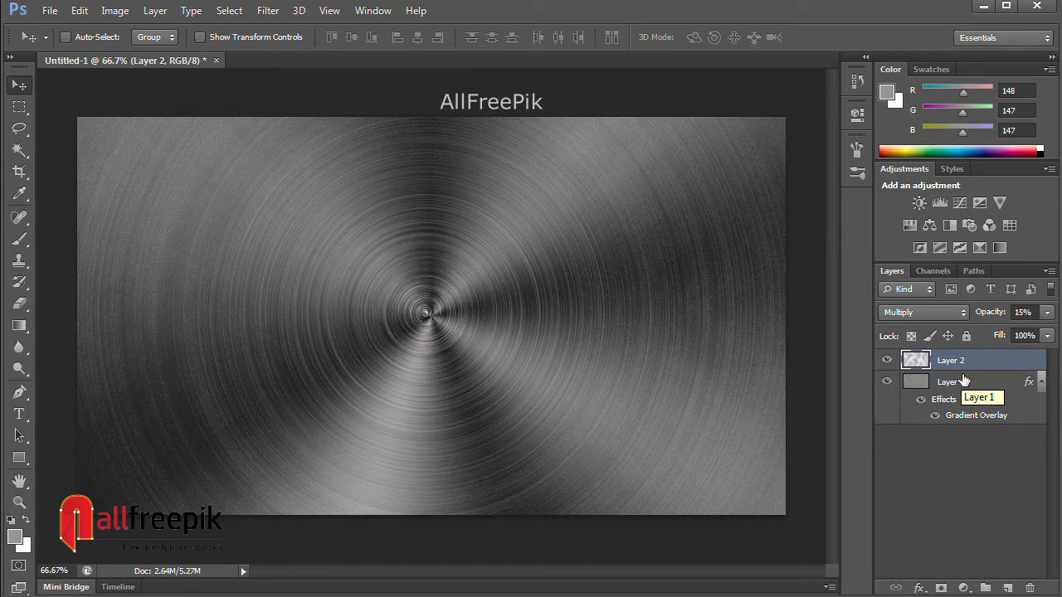
Colorize Layer 1 with a Hue/Saturation adjustment, using hue 18 and saturation 23.
left_click(949, 384)
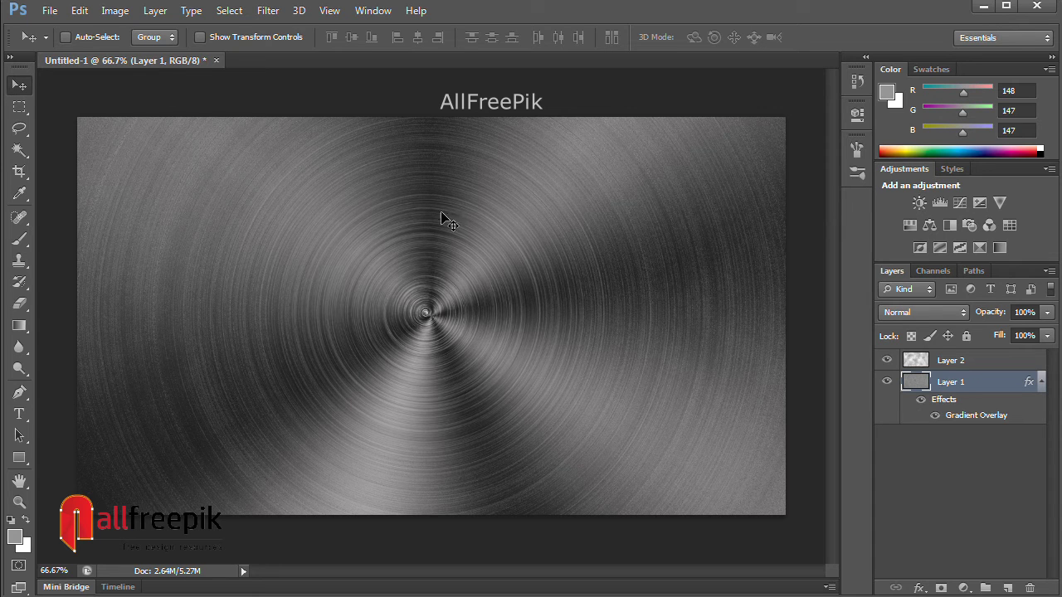
left_click(116, 11)
mouse_move(143, 54)
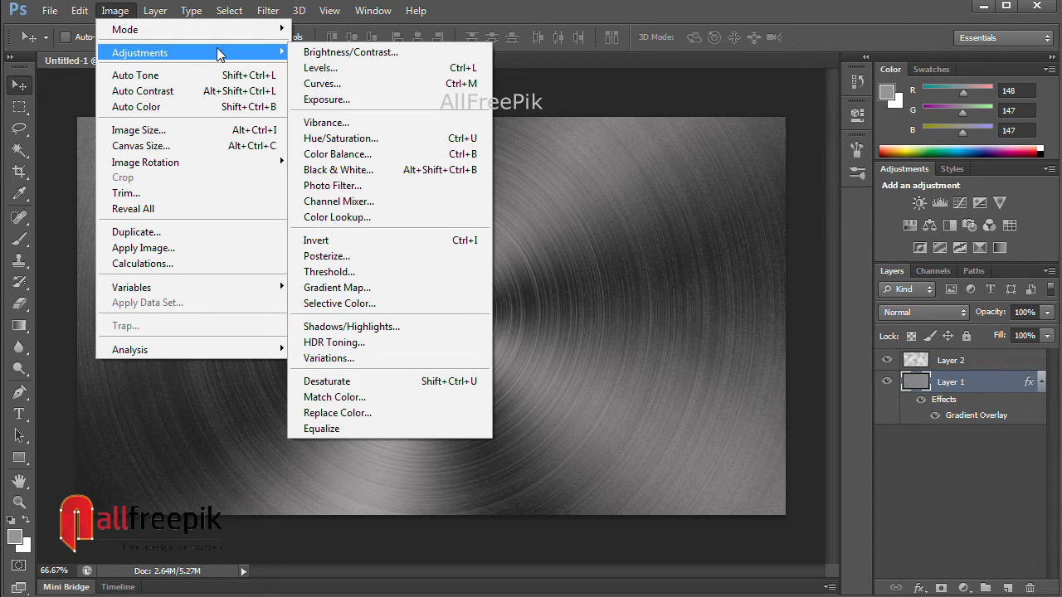
left_click(338, 141)
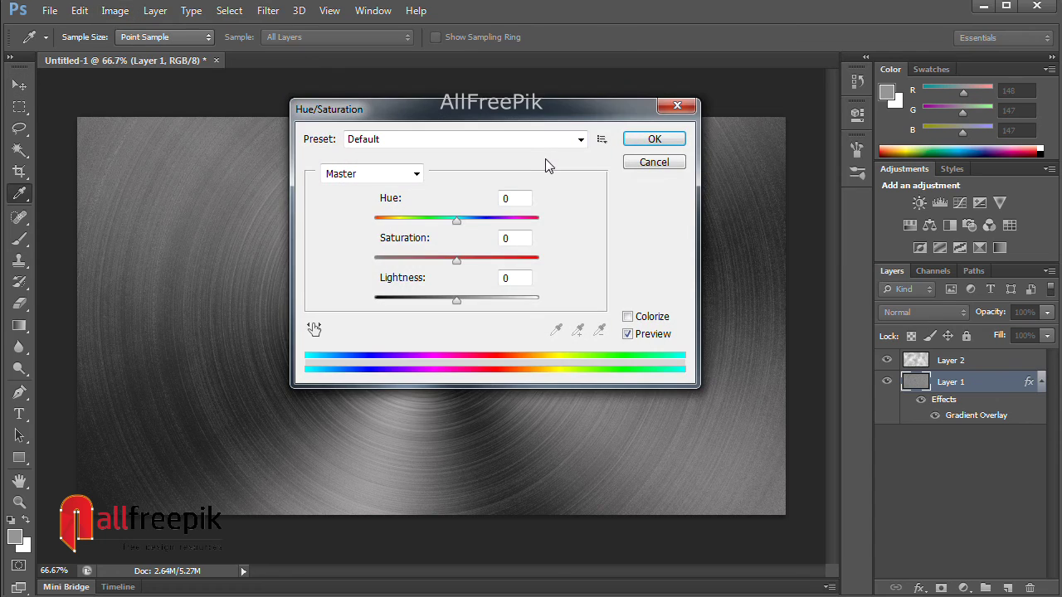
left_click_drag(433, 110, 640, 83)
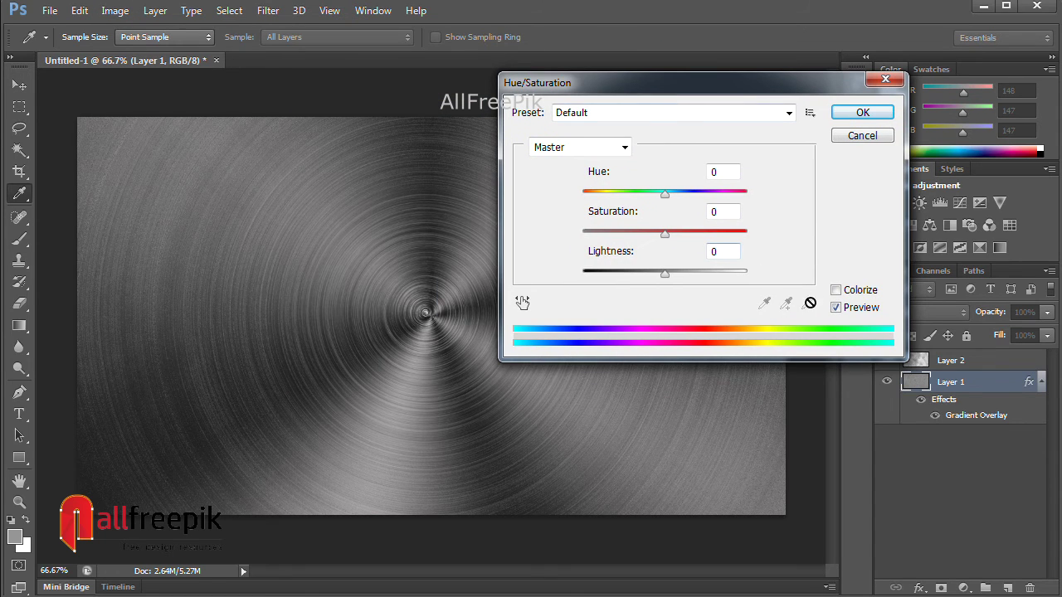
left_click(839, 290)
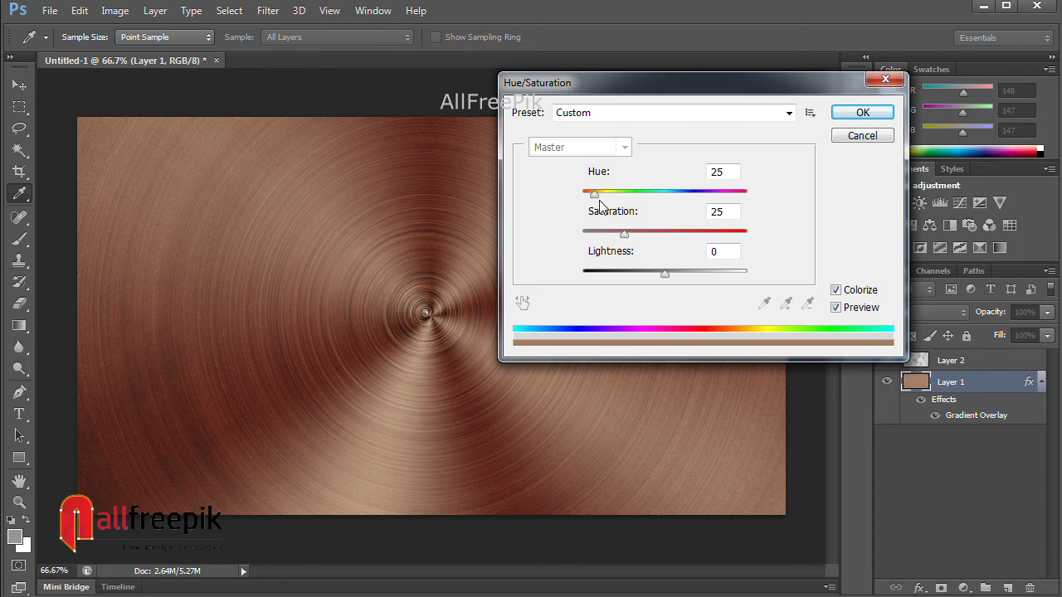
left_click_drag(595, 199, 591, 199)
mouse_move(624, 236)
left_mouse_down()
mouse_move(634, 235)
mouse_move(621, 238)
left_mouse_up()
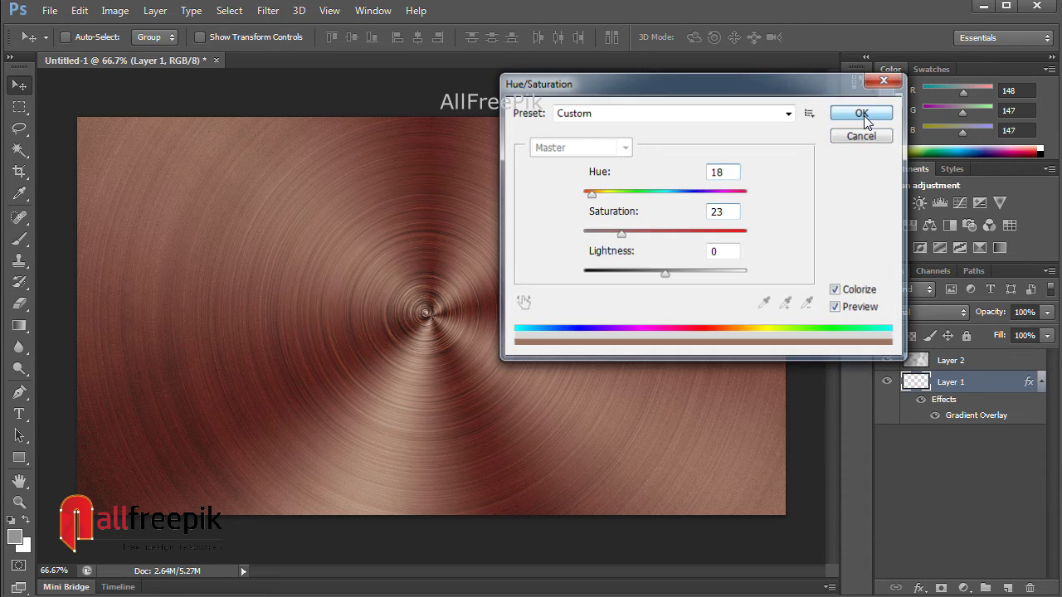
left_click(861, 115)
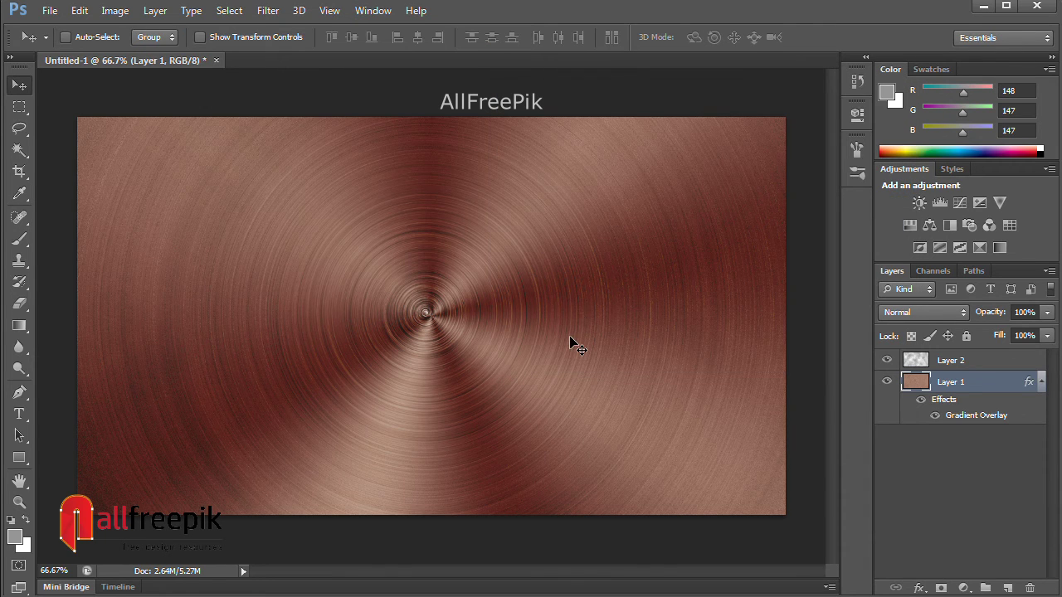
Examine the colorized brushed-metal rings around the centre up close, up to 200% magnification, and return to the full image.
left_click(488, 447)
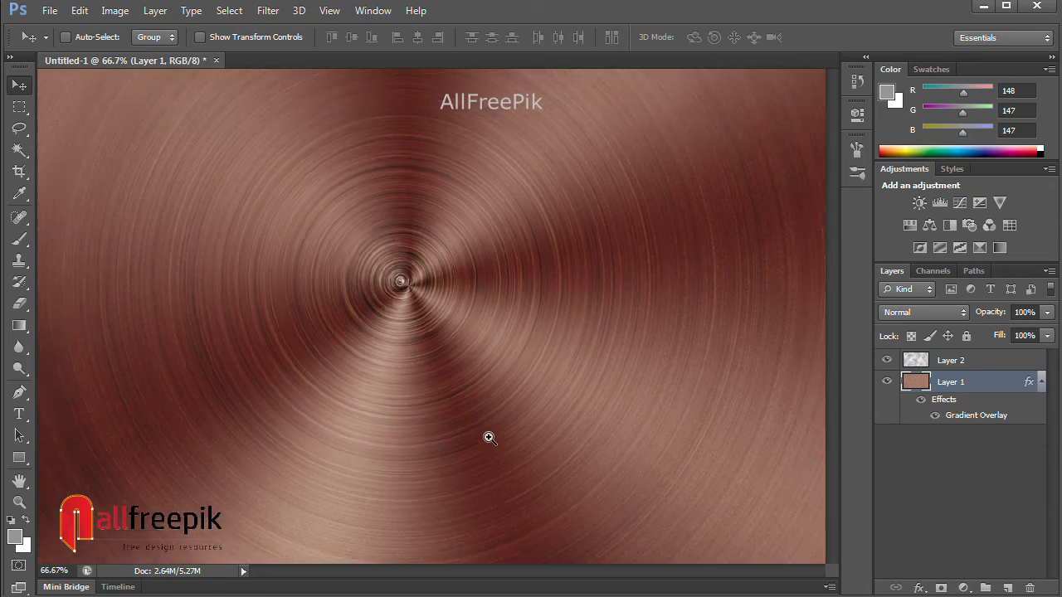
left_click(490, 421, "alt")
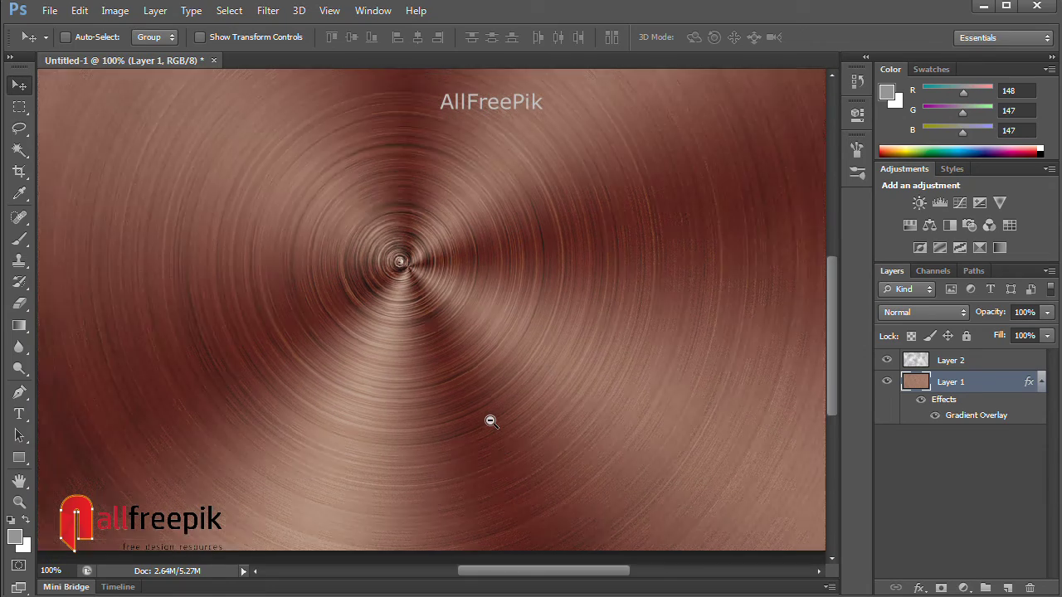
left_click(462, 293)
left_click(461, 293)
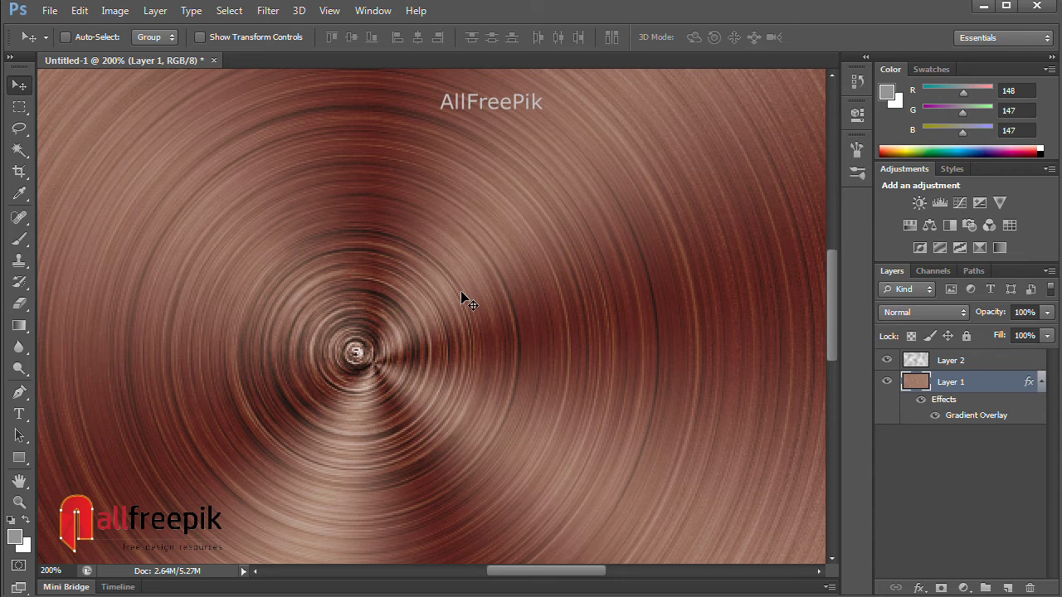
left_click(463, 293, "alt")
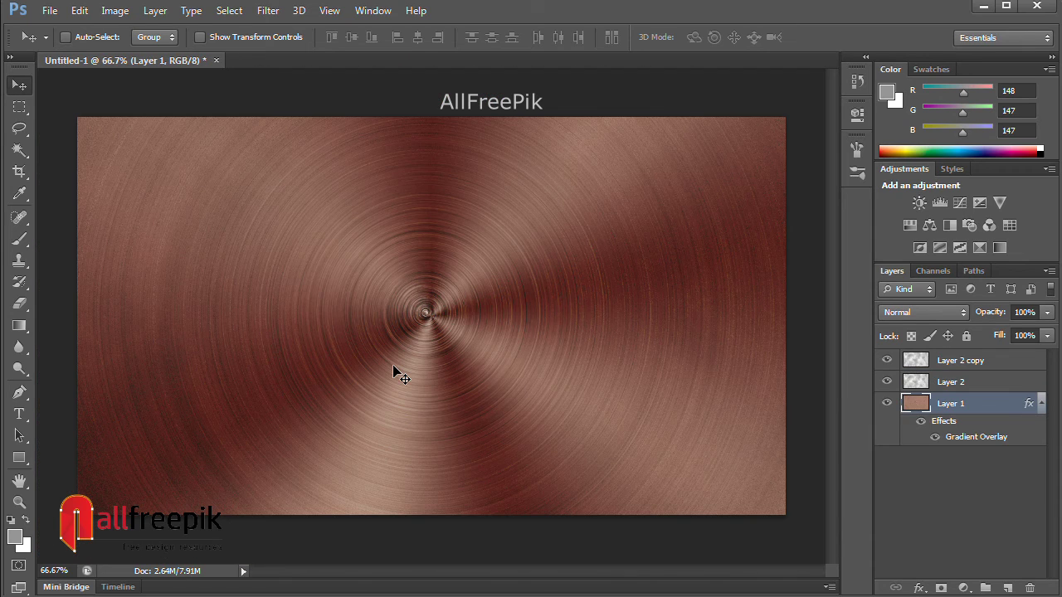